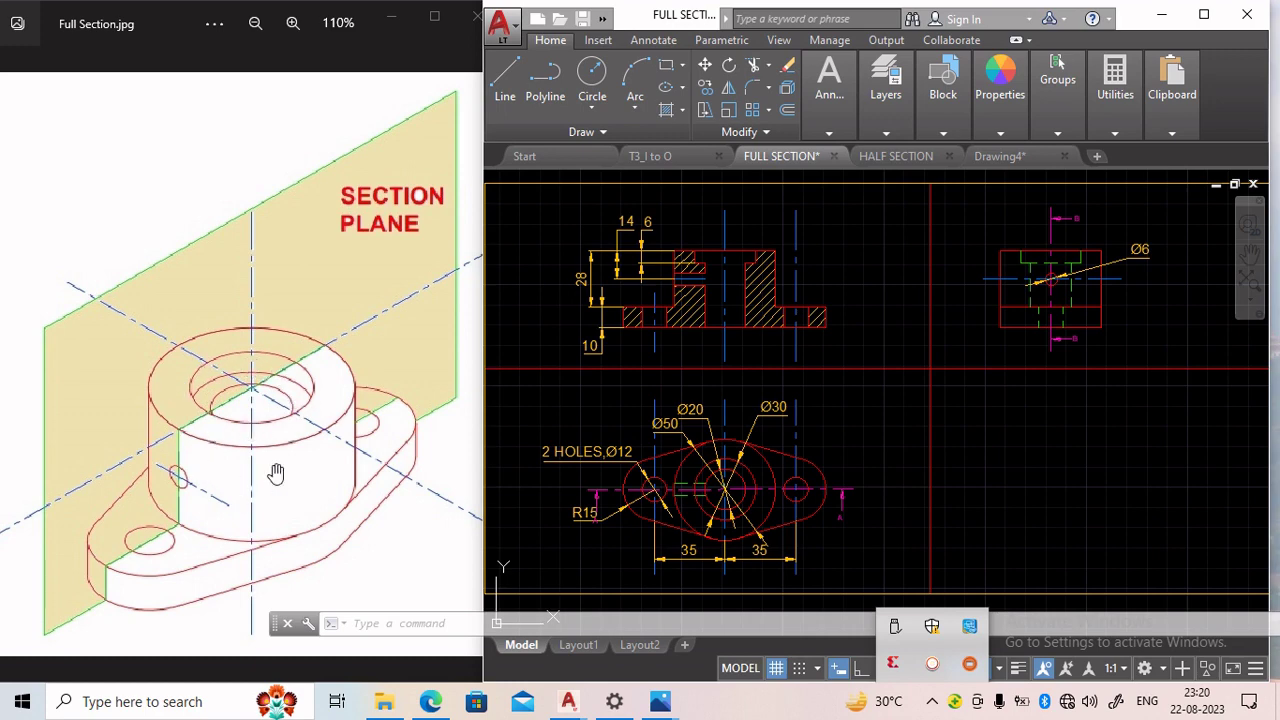
Step: Switch to the T3_I to O drawing and examine its unsectioned front view with hidden lines
click(654, 160)
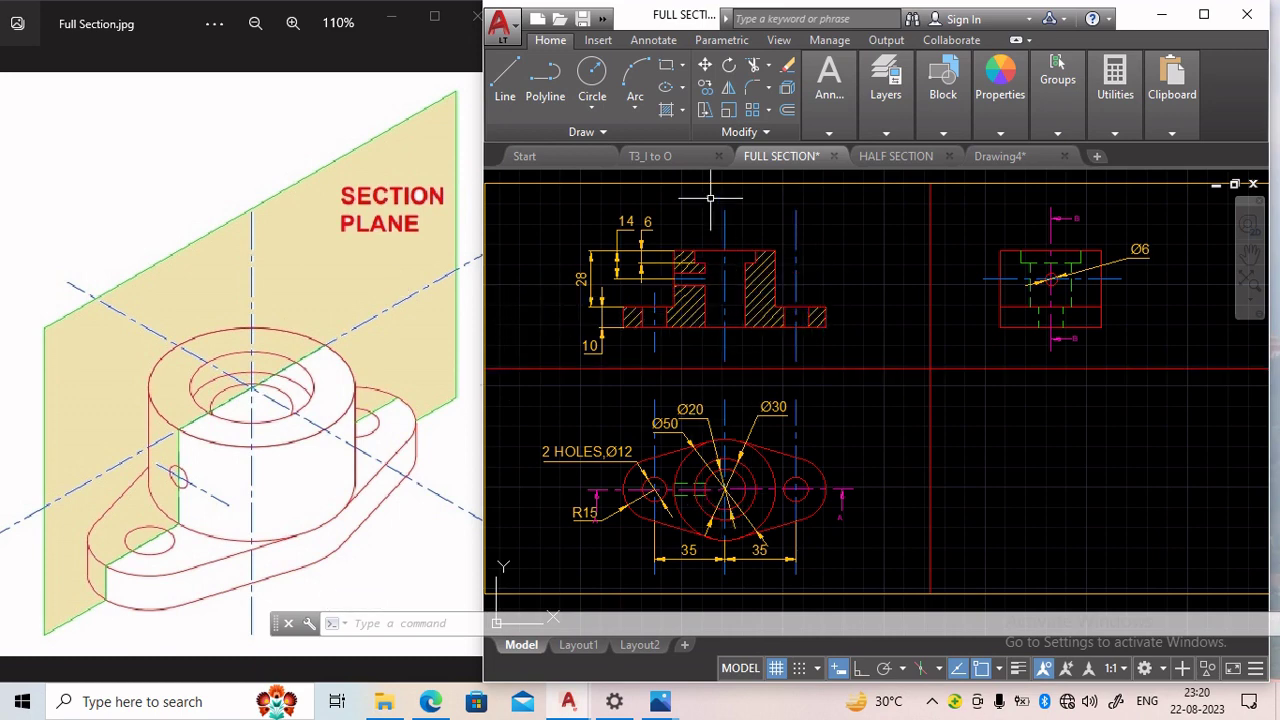
click(650, 156)
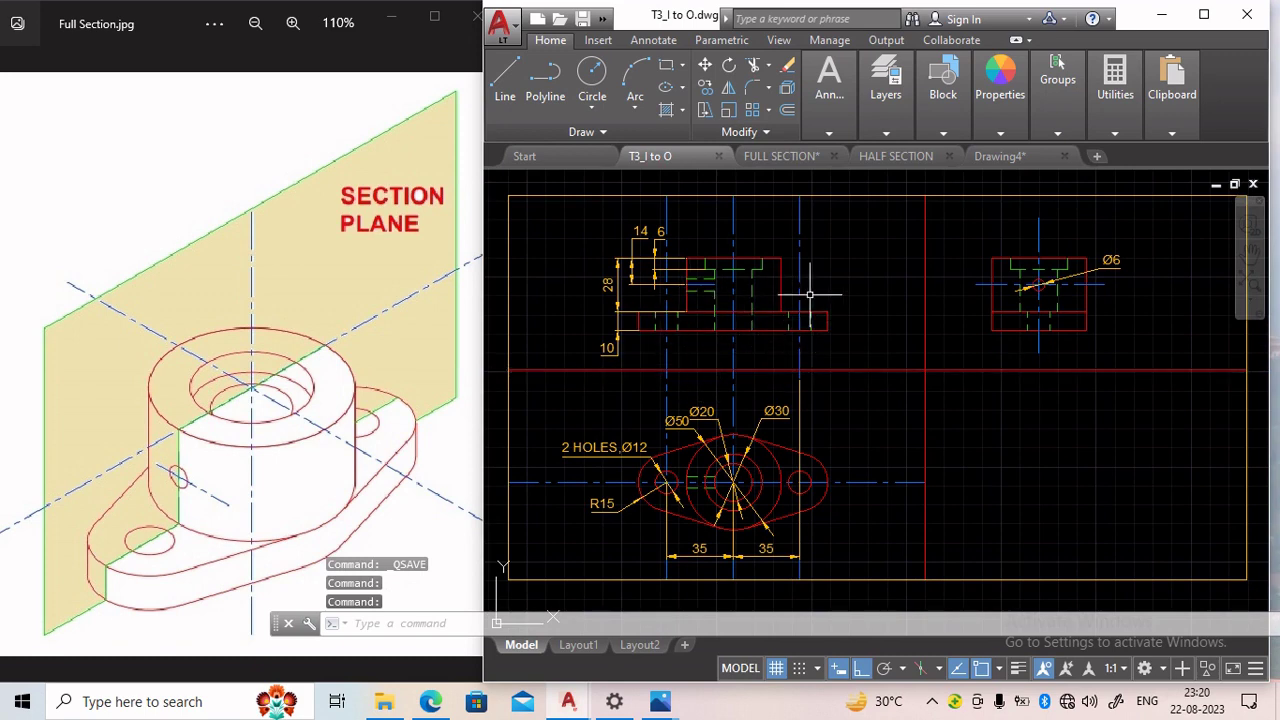
click(733, 273)
key(Escape)
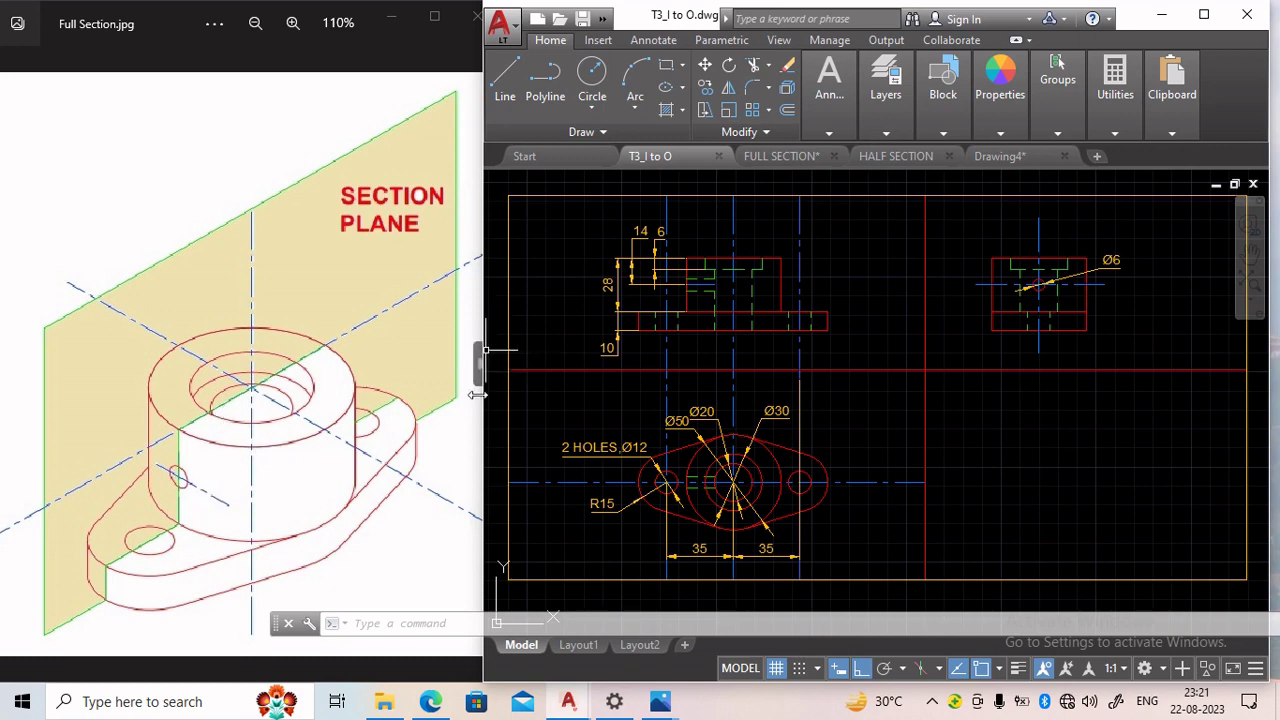
Step: Return to the FULL SECTION drawing and examine the hatched areas and holes of its sectioned front view
click(790, 157)
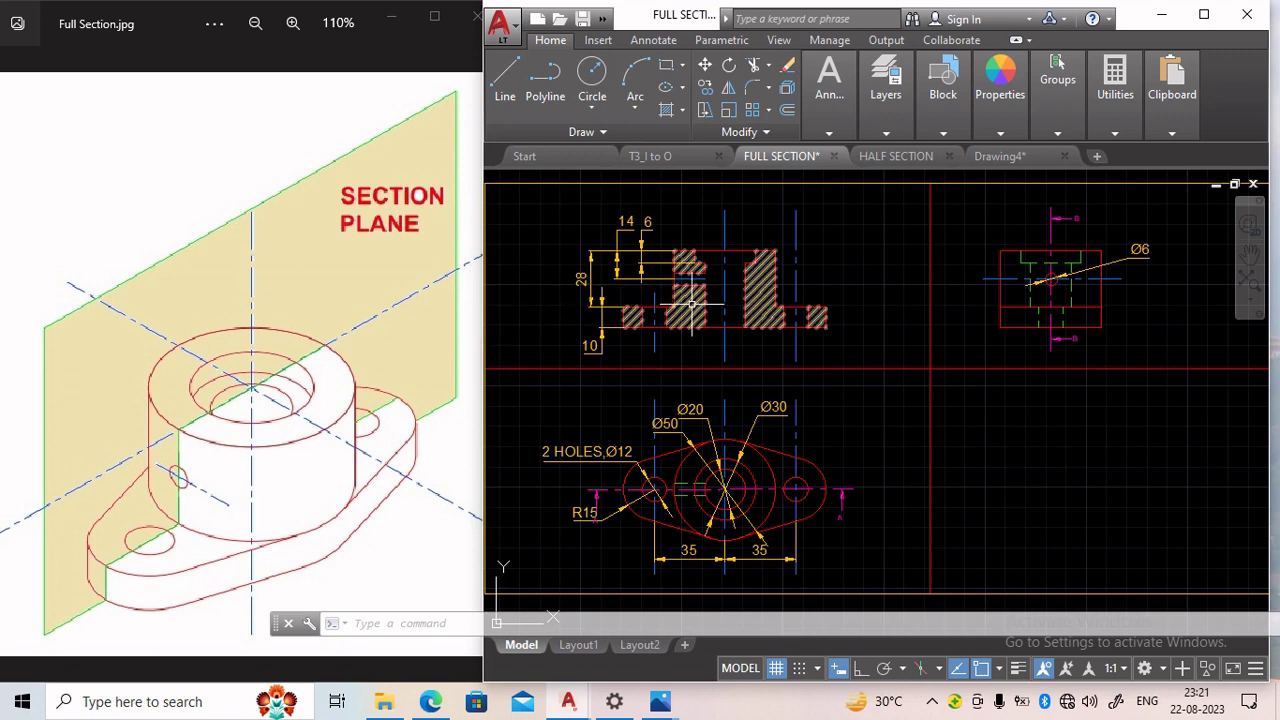
scroll(693, 286, up, 2)
scroll(693, 286, up, 2)
middle_drag(693, 286, 852, 380)
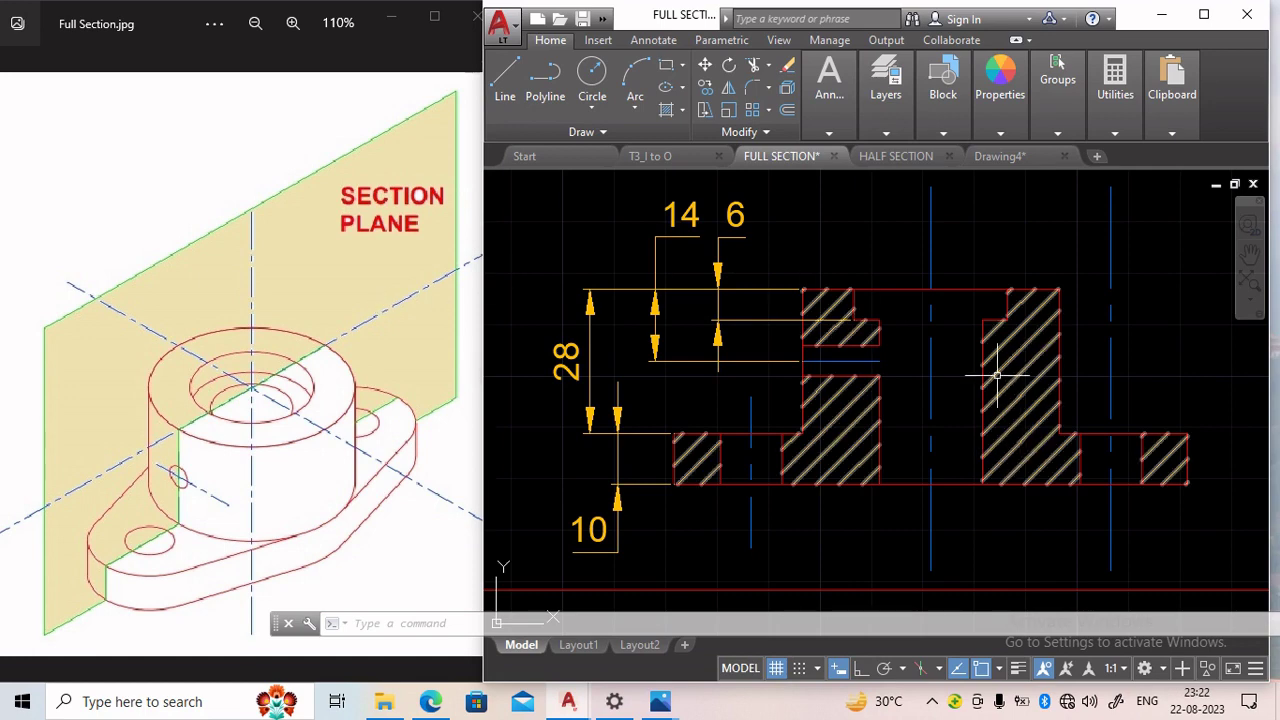
mouse_move(1138, 345)
middle_down()
mouse_move(1032, 388)
mouse_move(1058, 386)
middle_up()
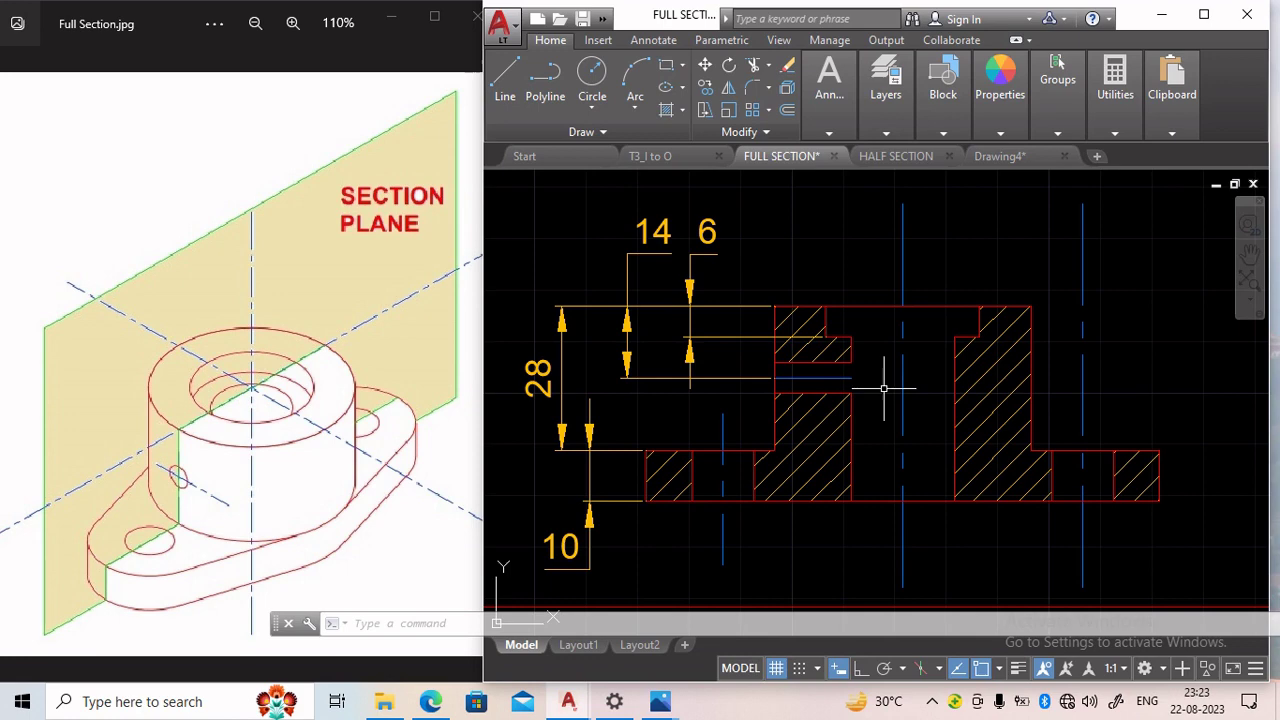
Step: Make the thick layer current and draw the missing horizontal edge line across the bore at the counterbore's bottom in the sectioned front view
mouse_move(886, 88)
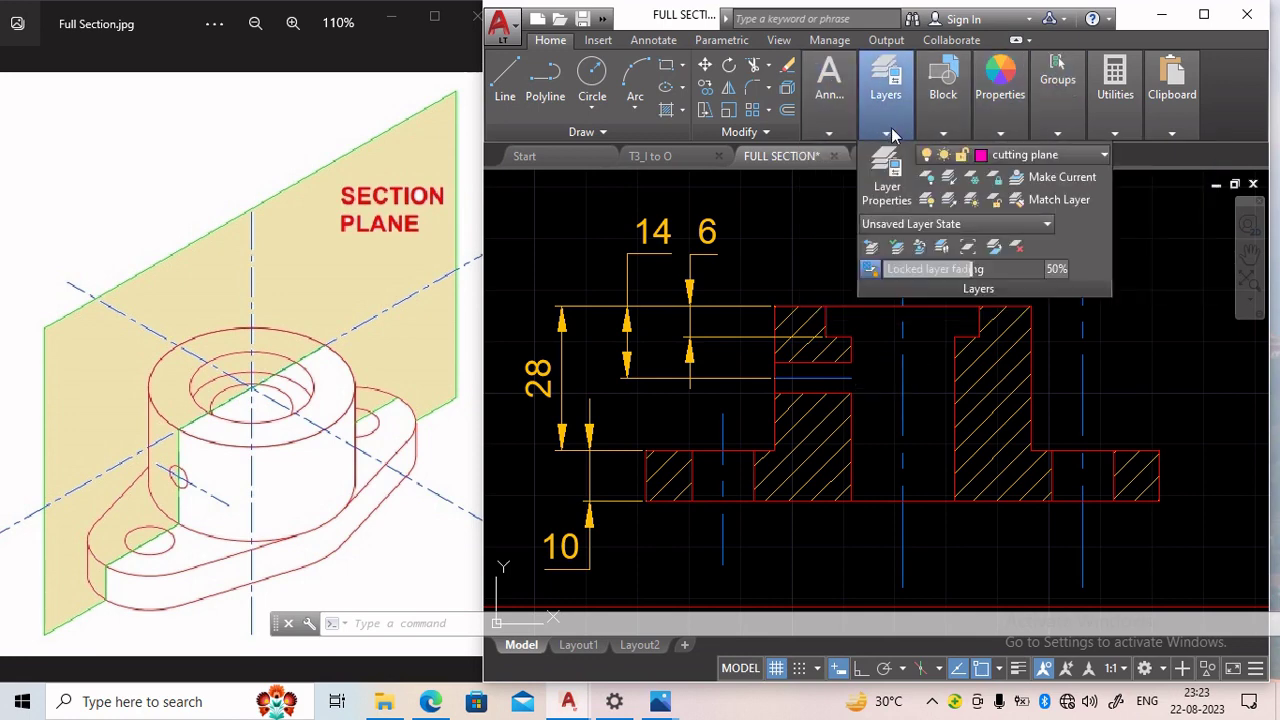
click(1030, 155)
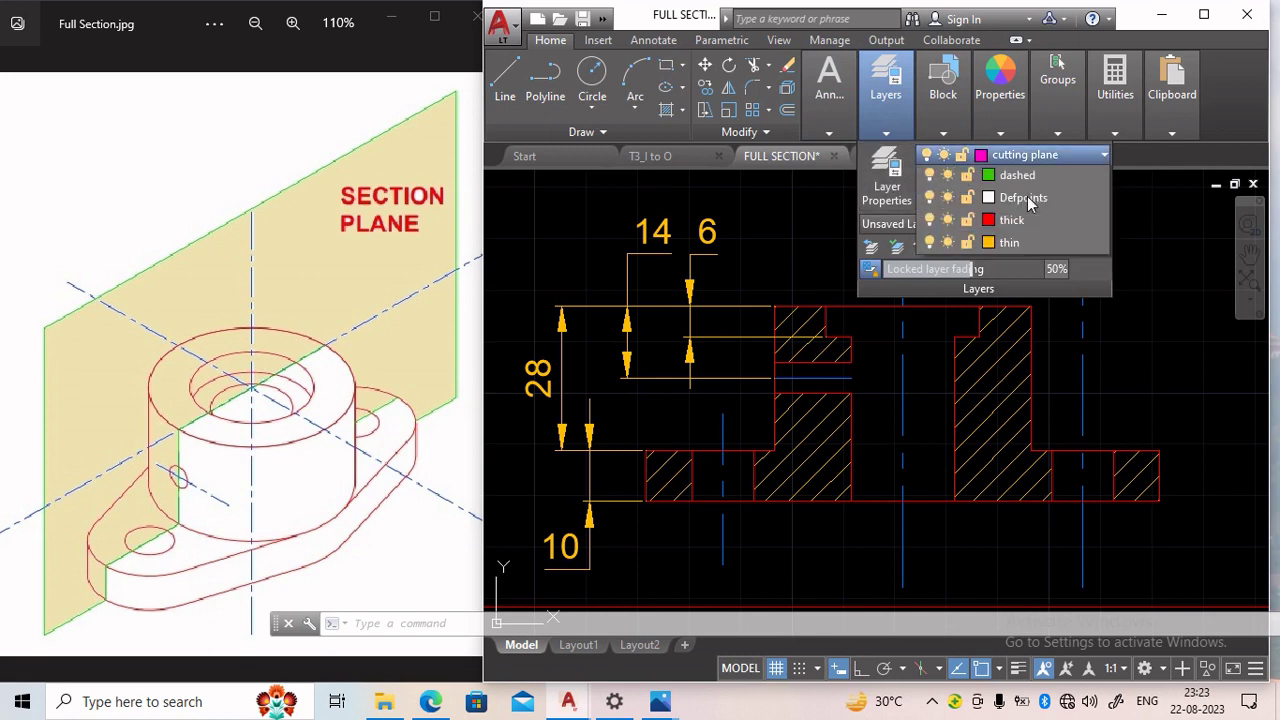
click(1010, 290)
click(505, 80)
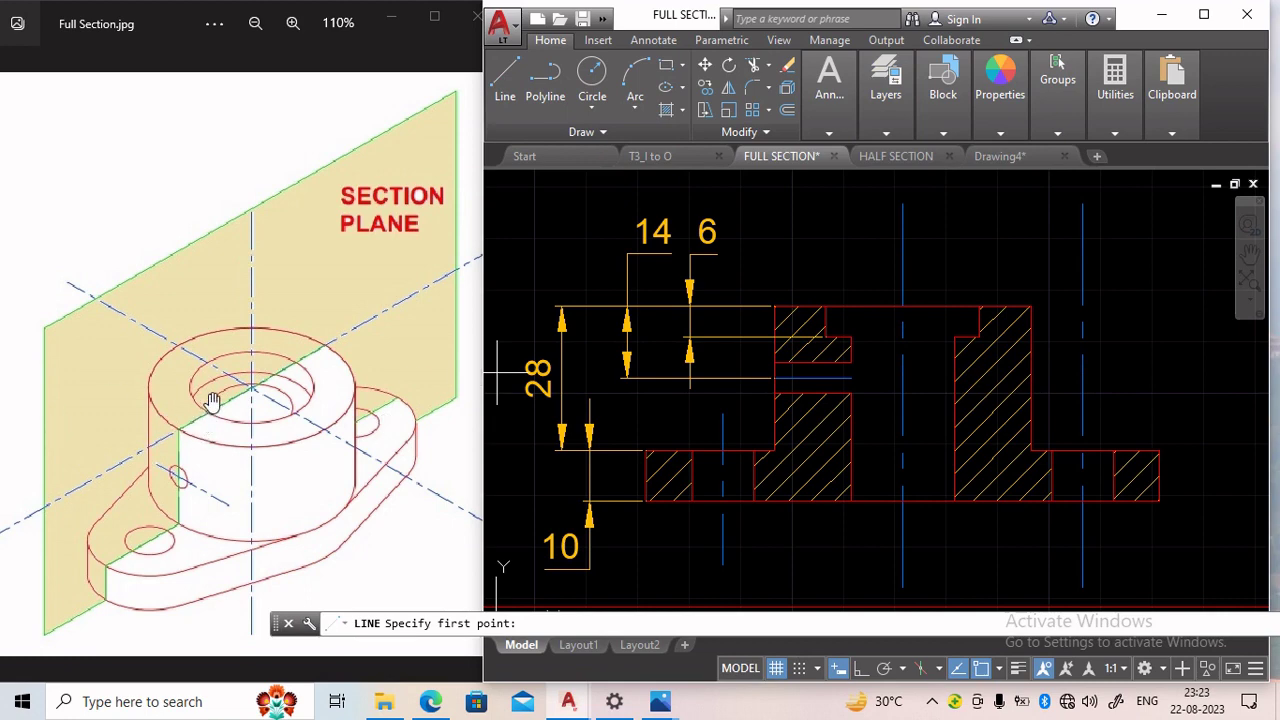
click(505, 80)
click(851, 338)
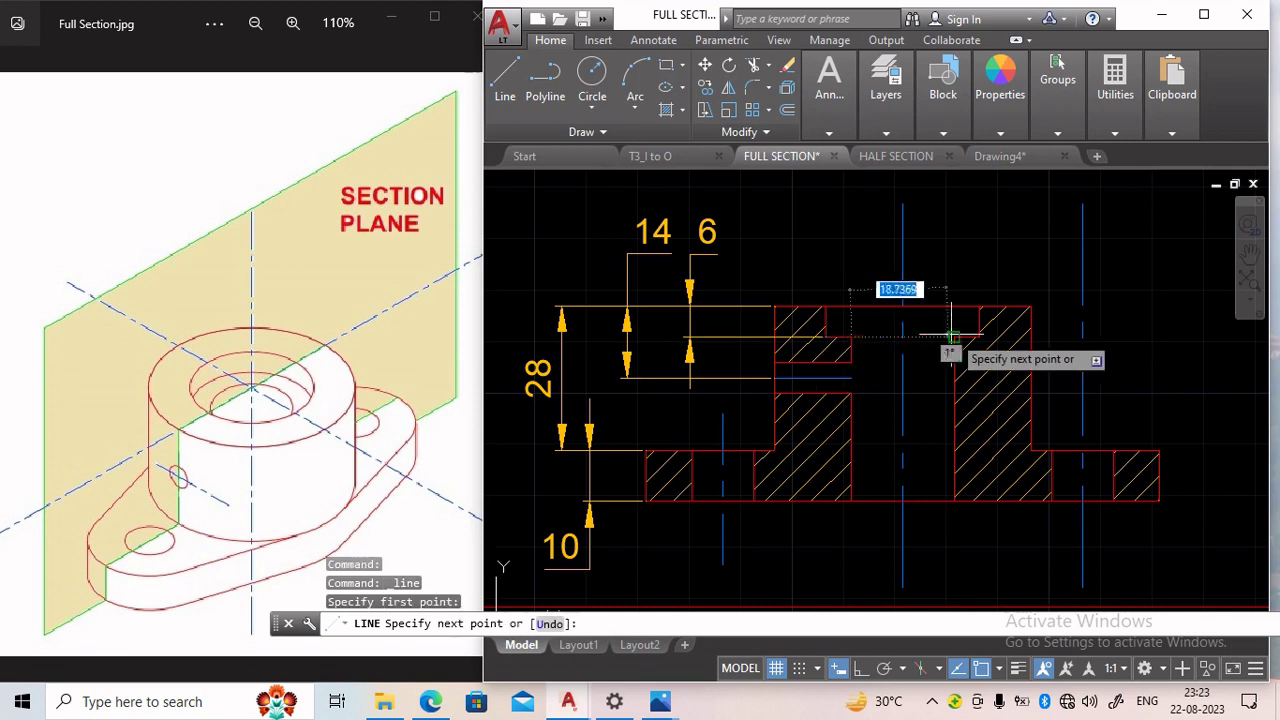
click(979, 337)
key(Return)
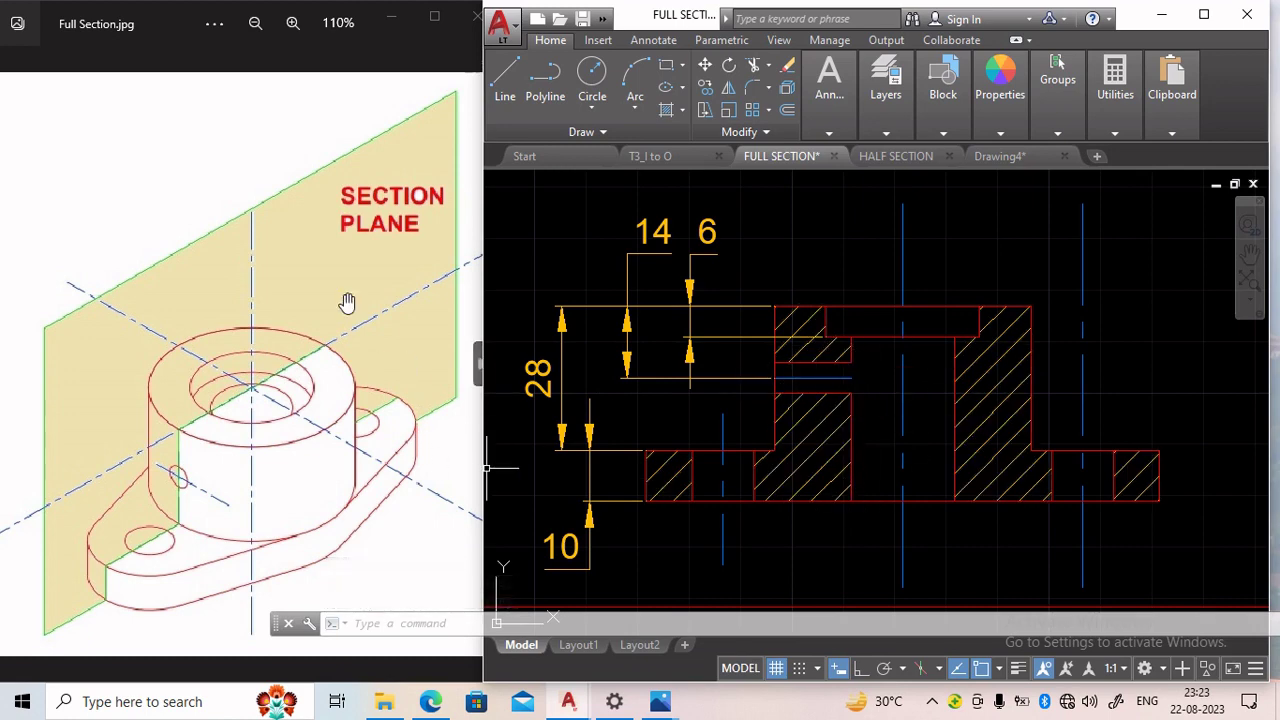
Step: Move the R15 dimension text in the top view down and away from the cutting-plane arrow and its letter A
scroll(779, 449, down, 3)
middle_drag(789, 558, 749, 353)
scroll(738, 425, up, 2)
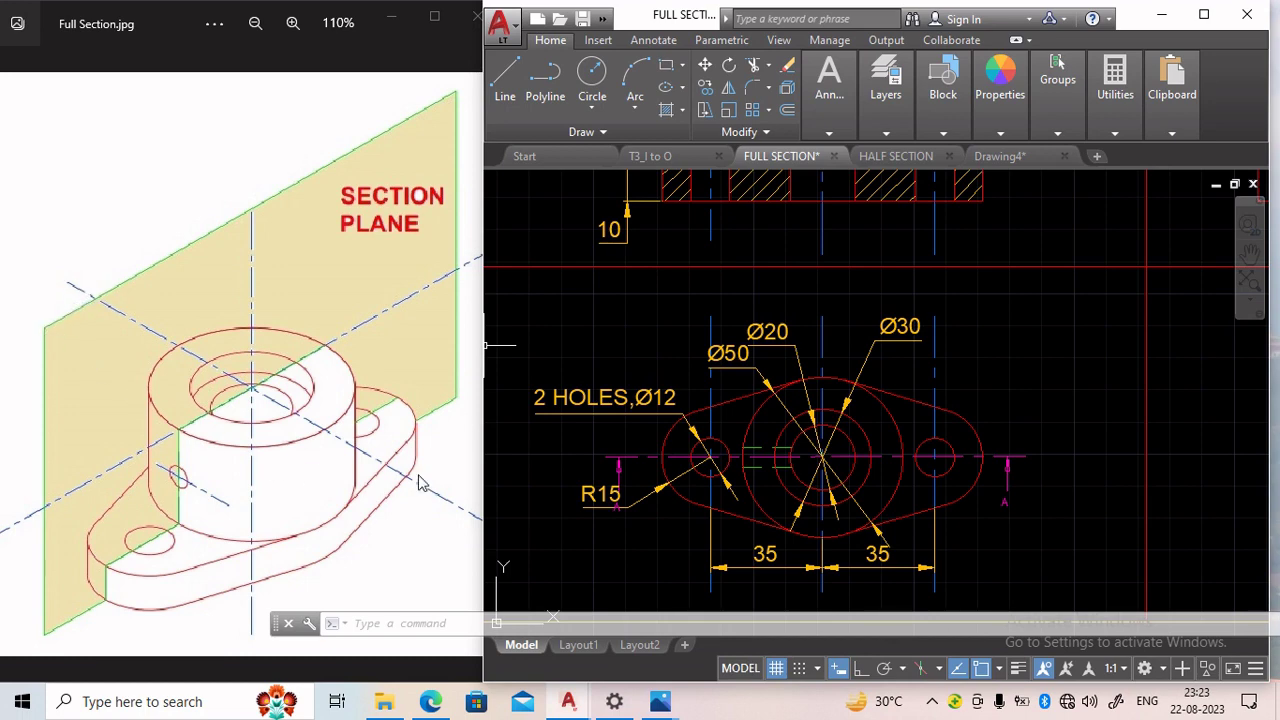
middle_drag(666, 523, 671, 466)
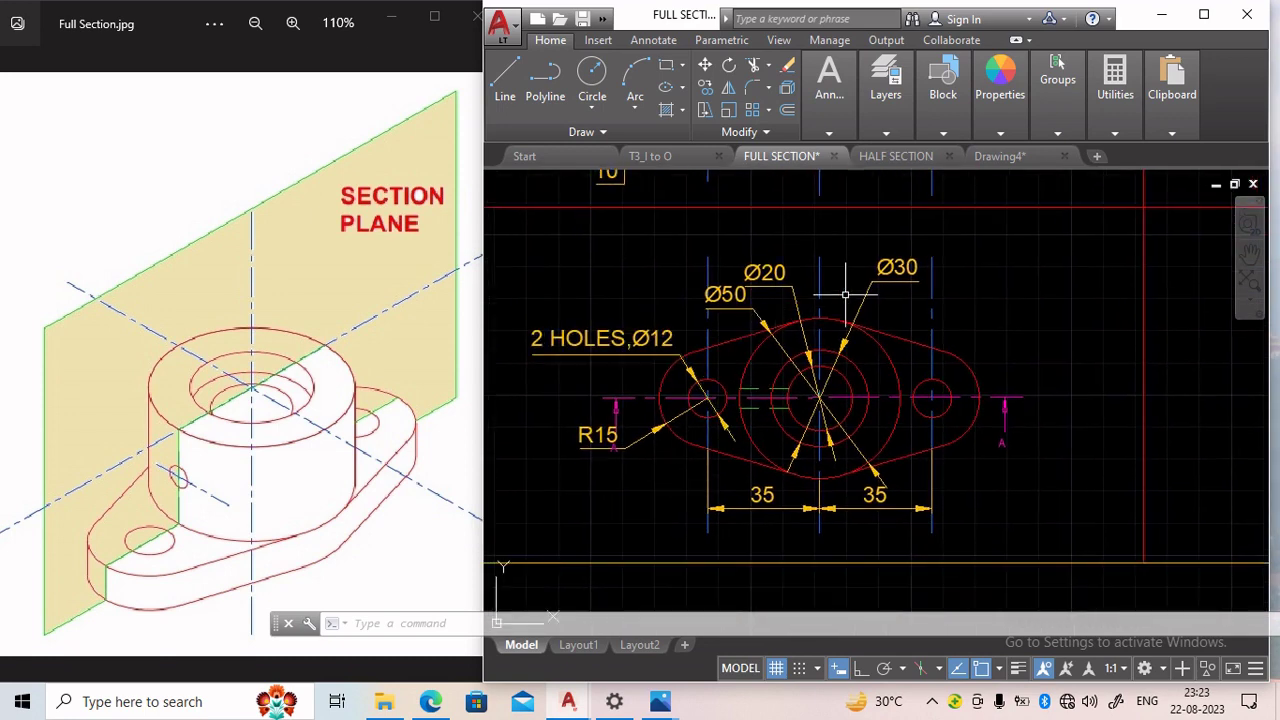
middle_drag(998, 352, 1040, 396)
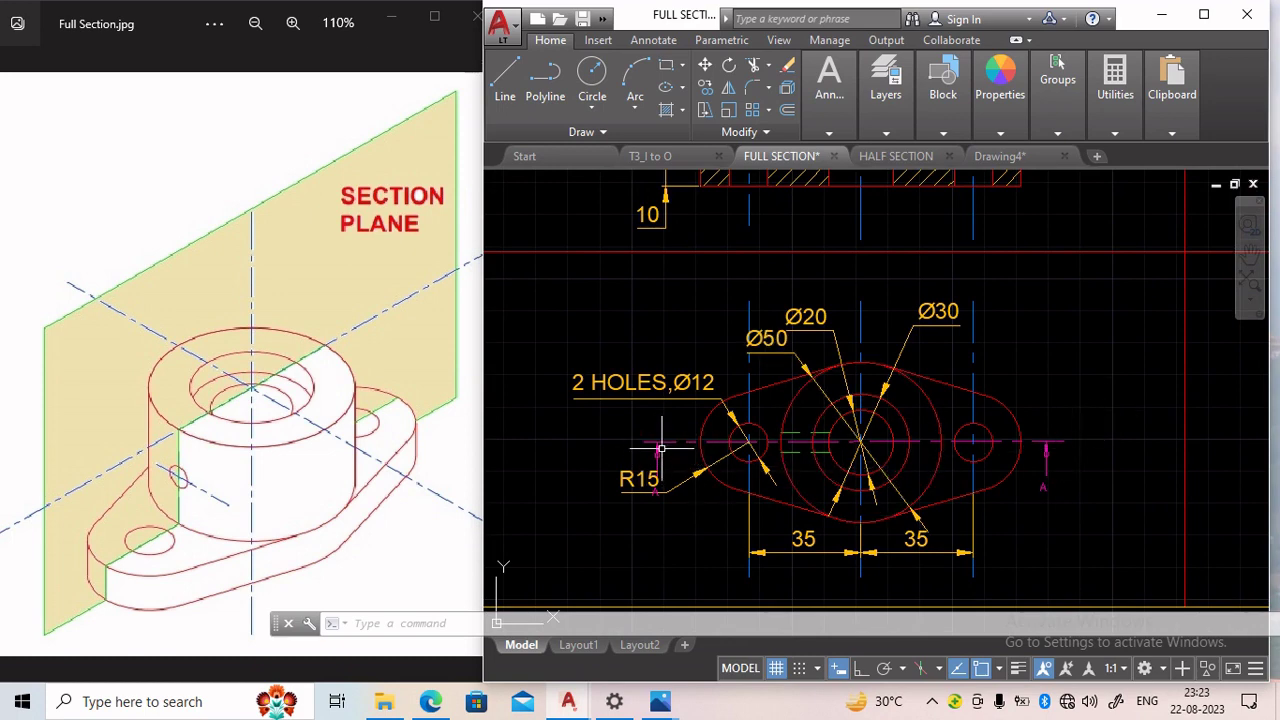
click(655, 480)
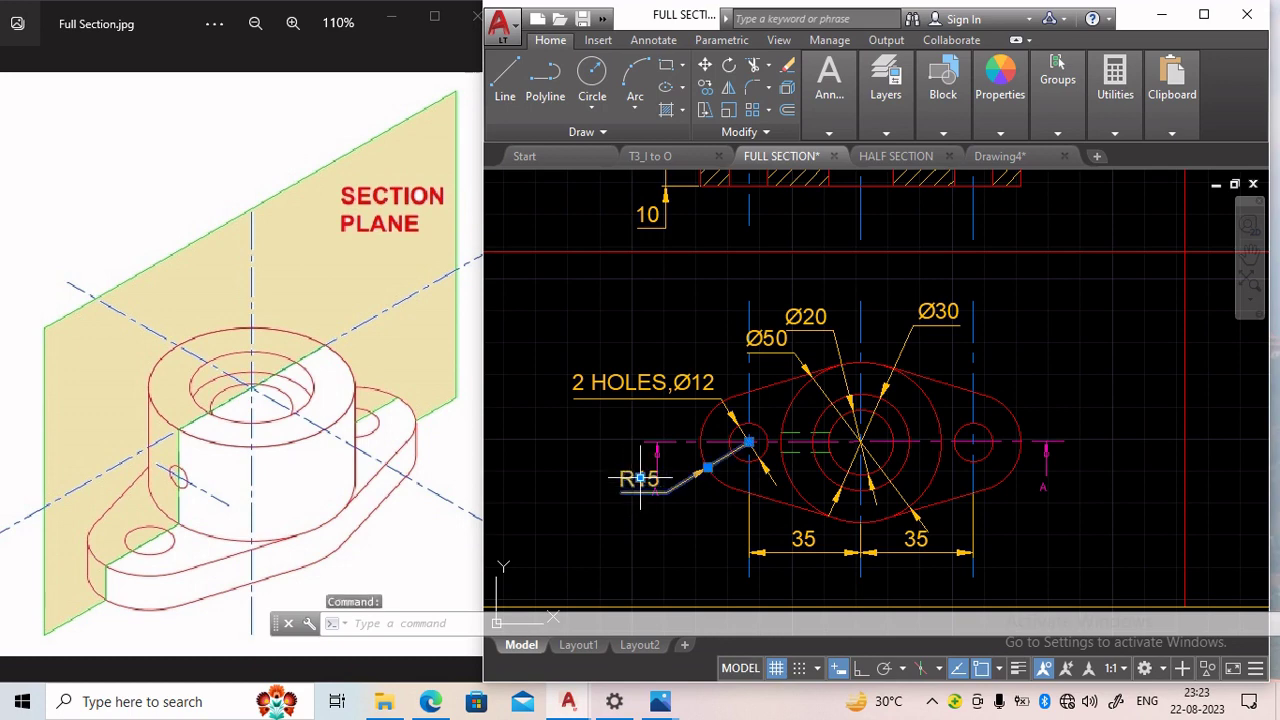
click(640, 479)
click(651, 520)
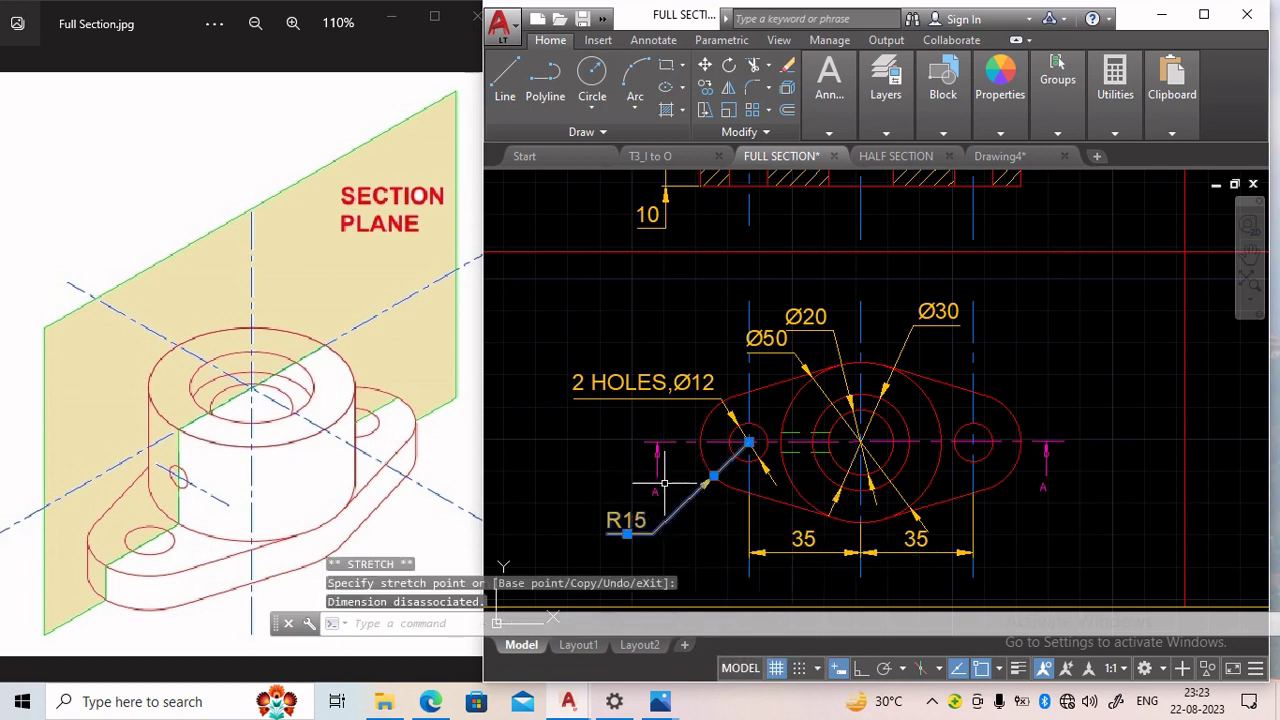
key(Escape)
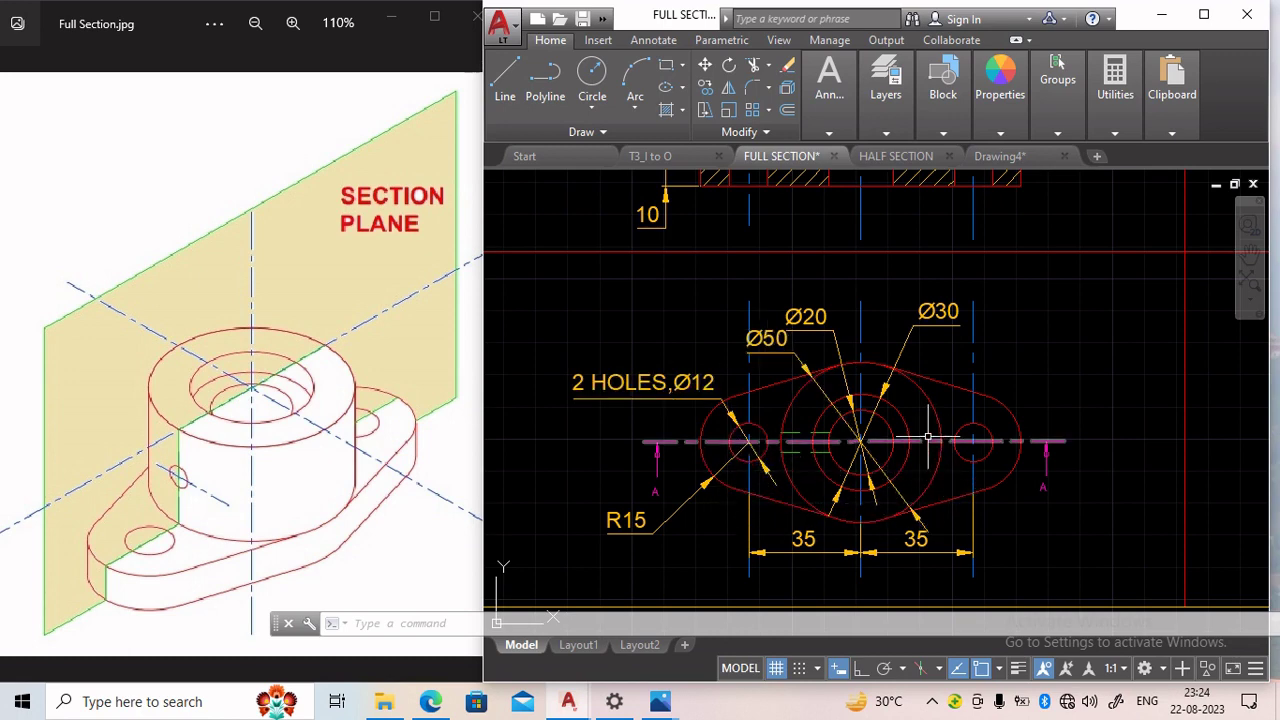
Step: Examine the A-A cutting-plane line with its arrows and letters in the top view, and how it relates to the front view
scroll(914, 426, up, 2)
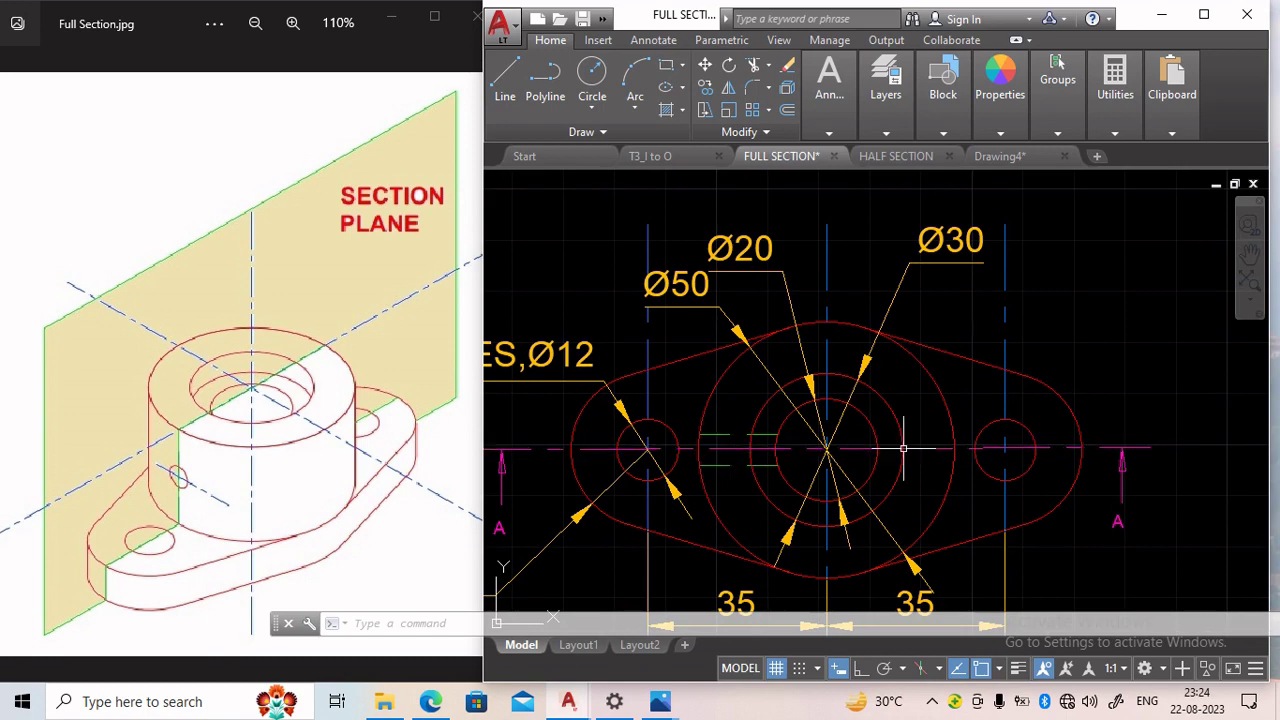
scroll(963, 410, down, 2)
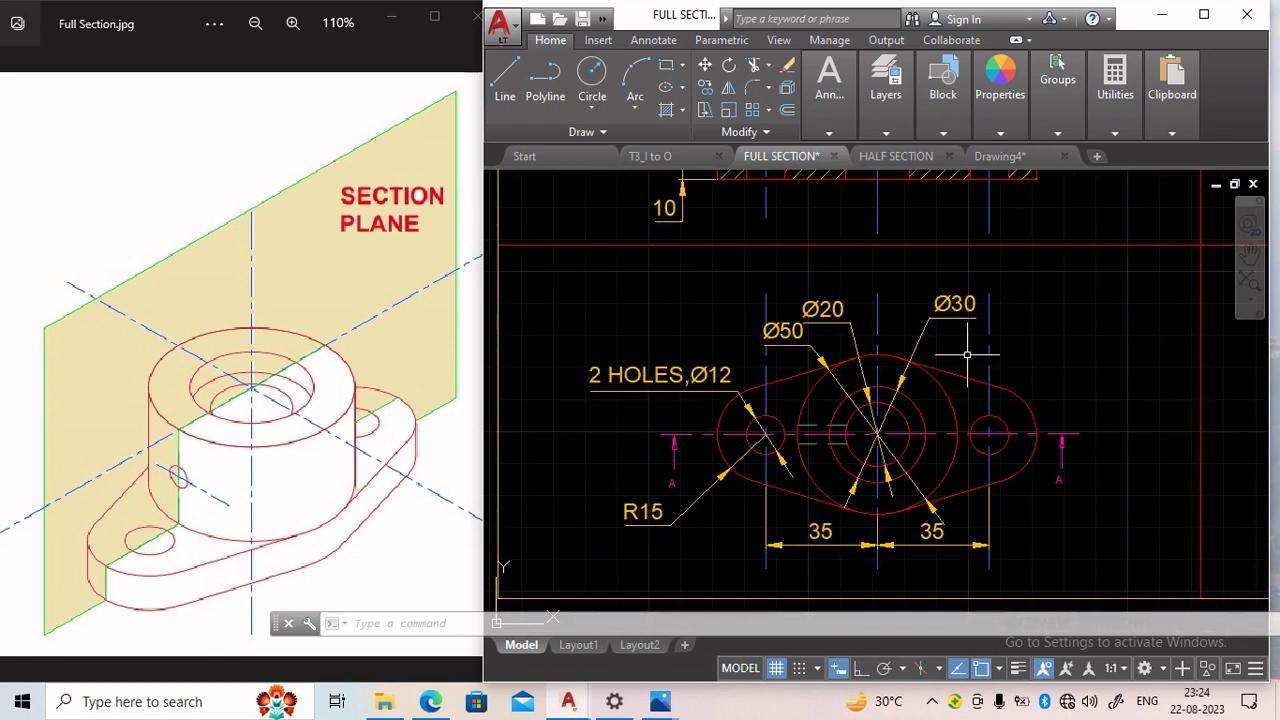
middle_drag(970, 353, 923, 459)
middle_drag(919, 322, 912, 367)
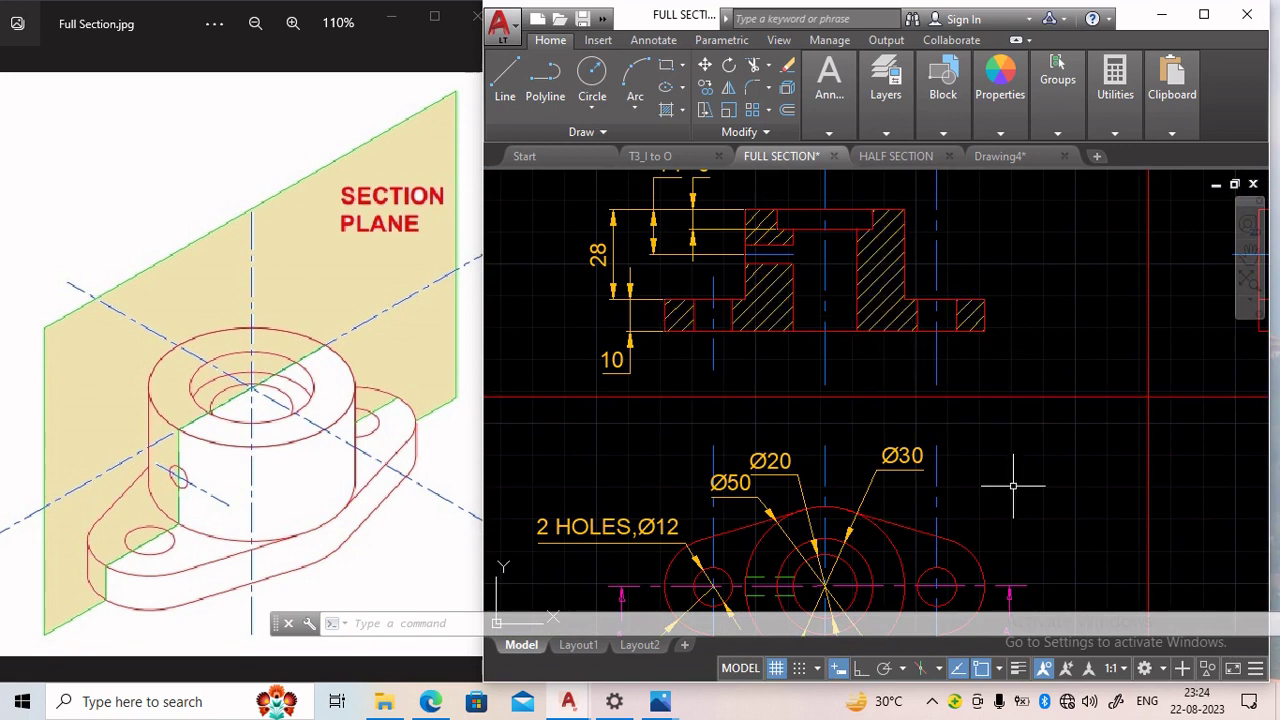
middle_drag(1006, 489, 999, 383)
scroll(621, 507, up, 2)
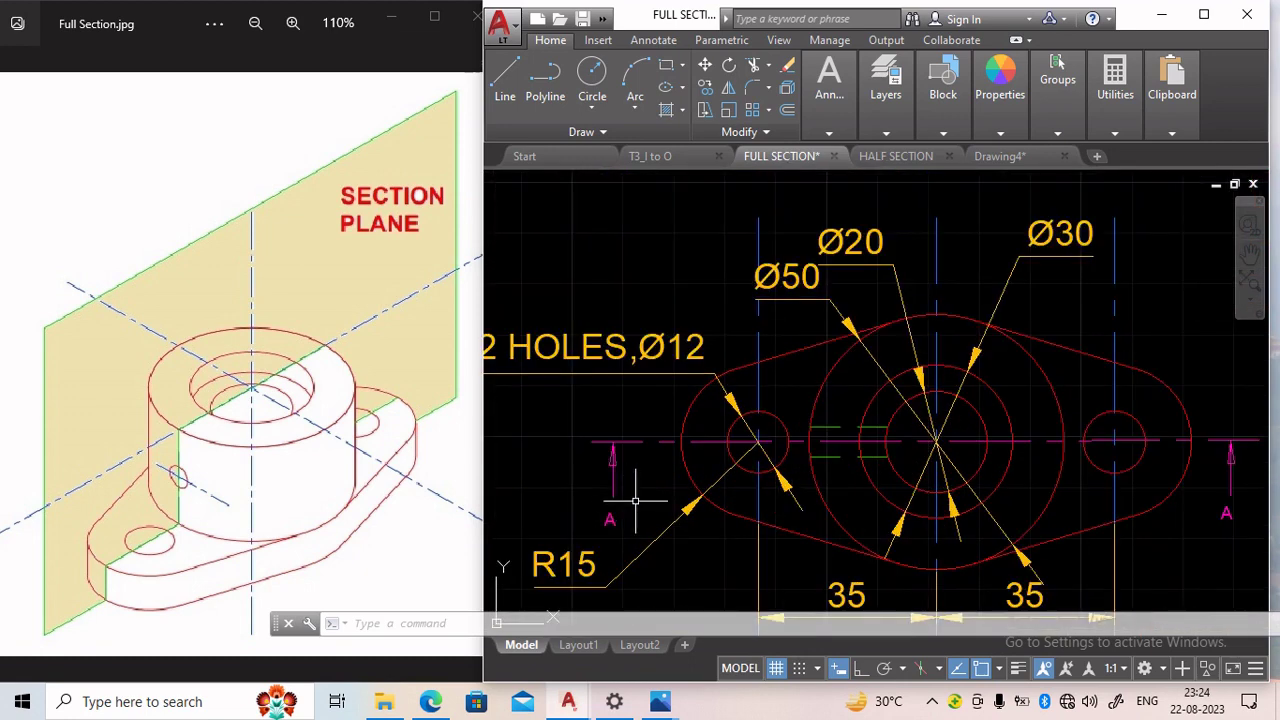
middle_drag(751, 506, 700, 451)
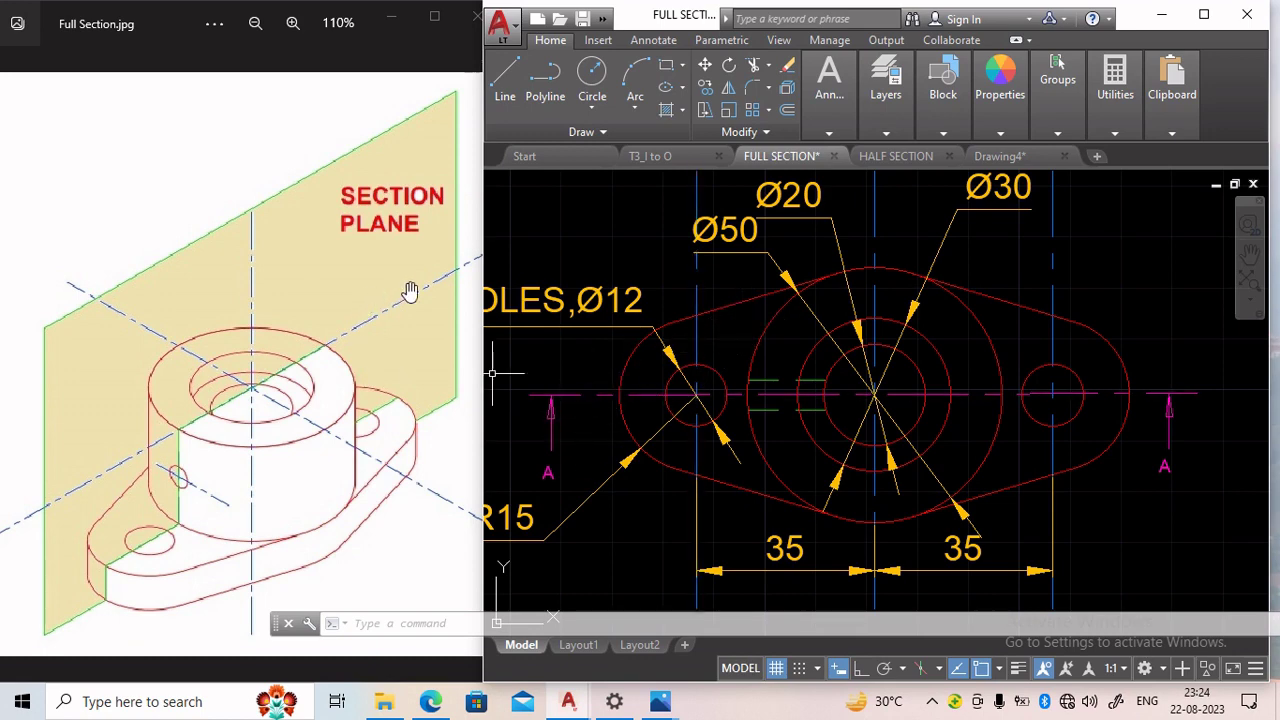
Step: Examine the full-section front view and compare its hatched and open areas with the top view
scroll(690, 322, down, 2)
middle_drag(698, 307, 717, 385)
scroll(705, 339, down, 2)
middle_drag(711, 271, 711, 319)
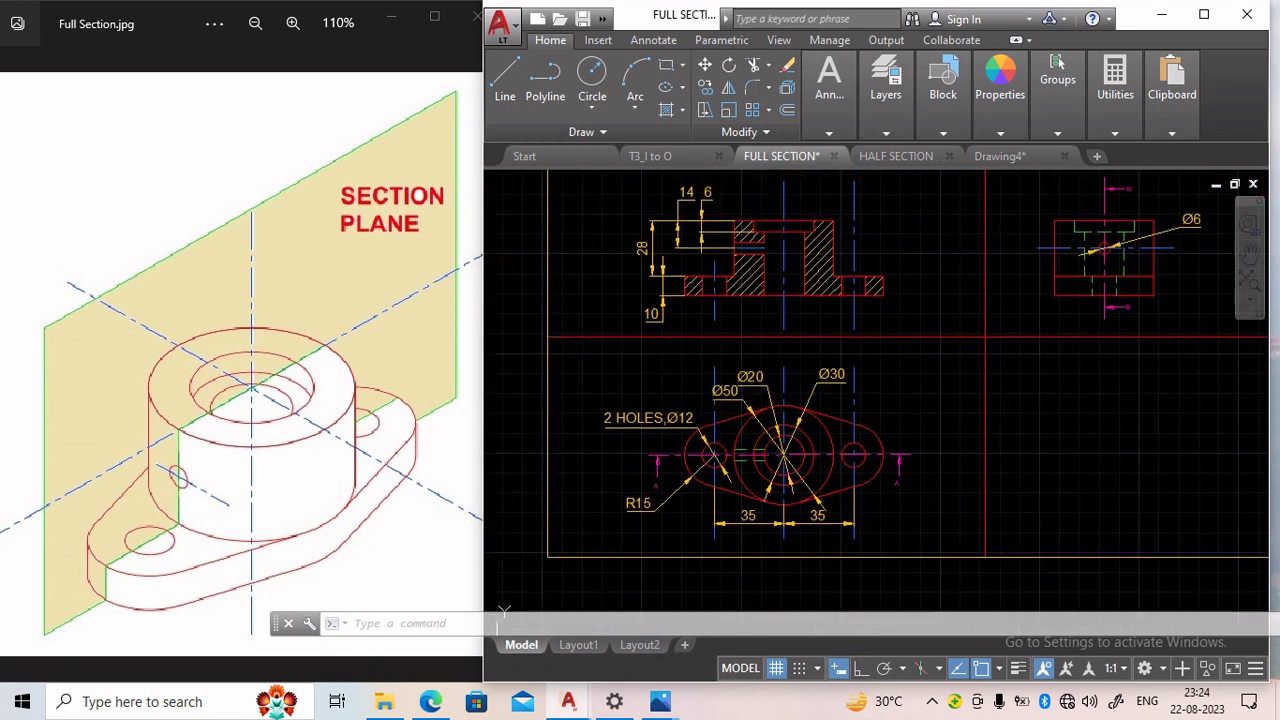
middle_drag(771, 203, 771, 241)
scroll(771, 241, up, 2)
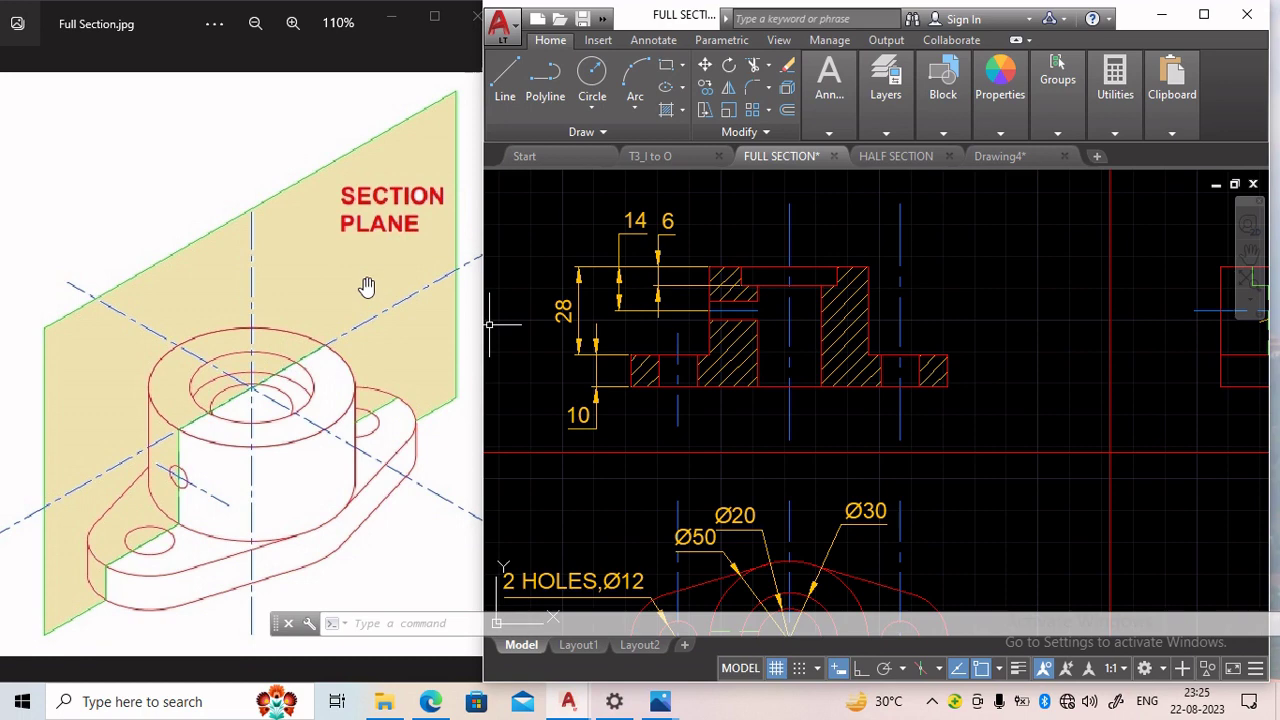
middle_drag(756, 482, 745, 389)
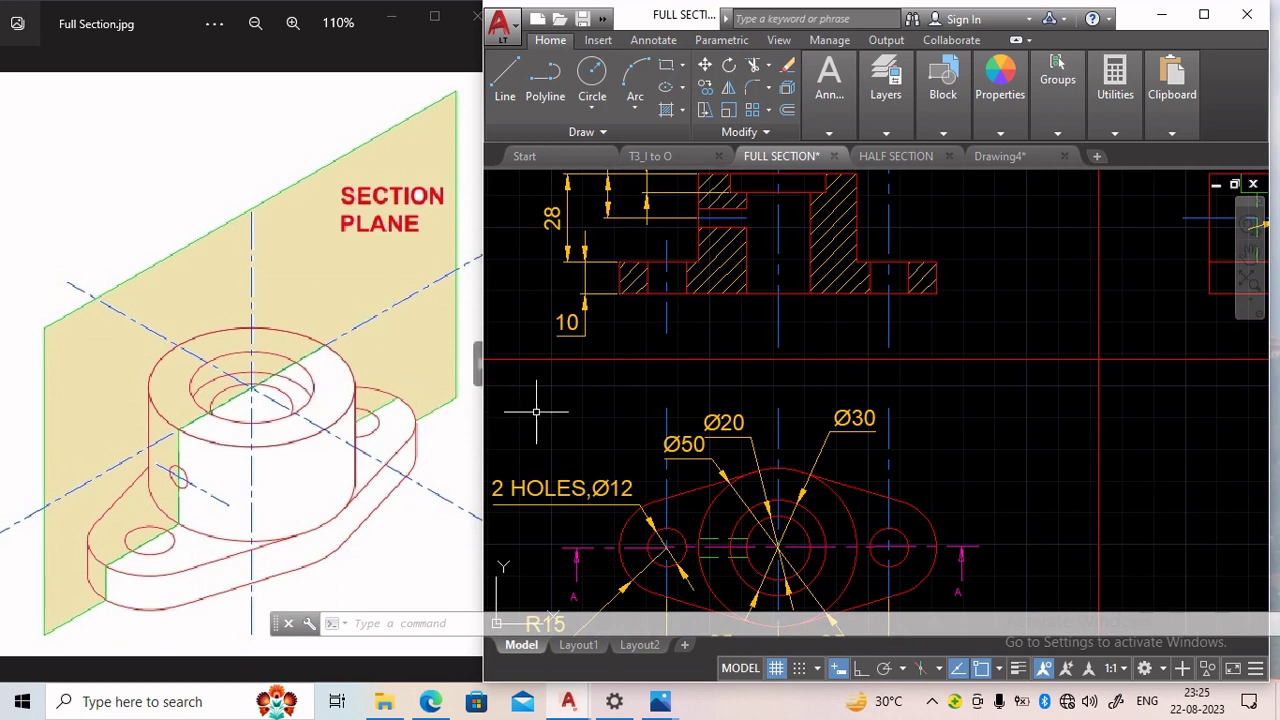
middle_drag(644, 445, 675, 293)
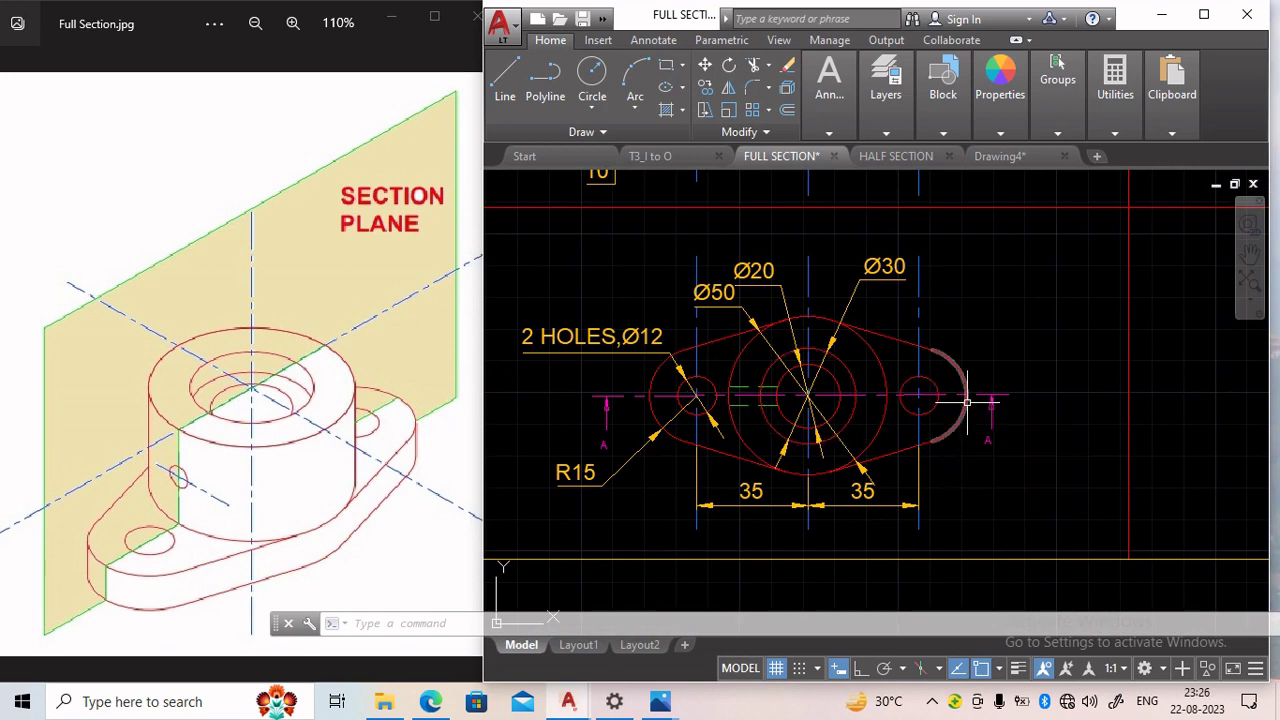
mouse_move(967, 403)
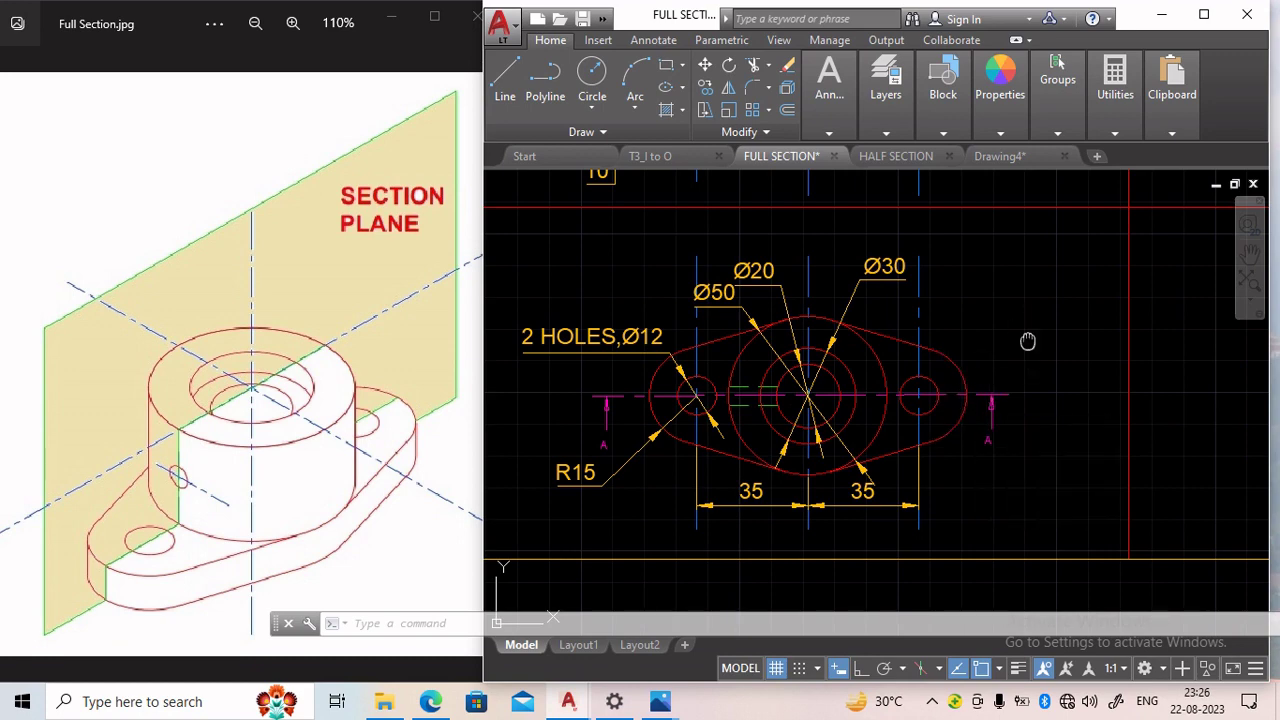
middle_drag(1027, 341, 1027, 383)
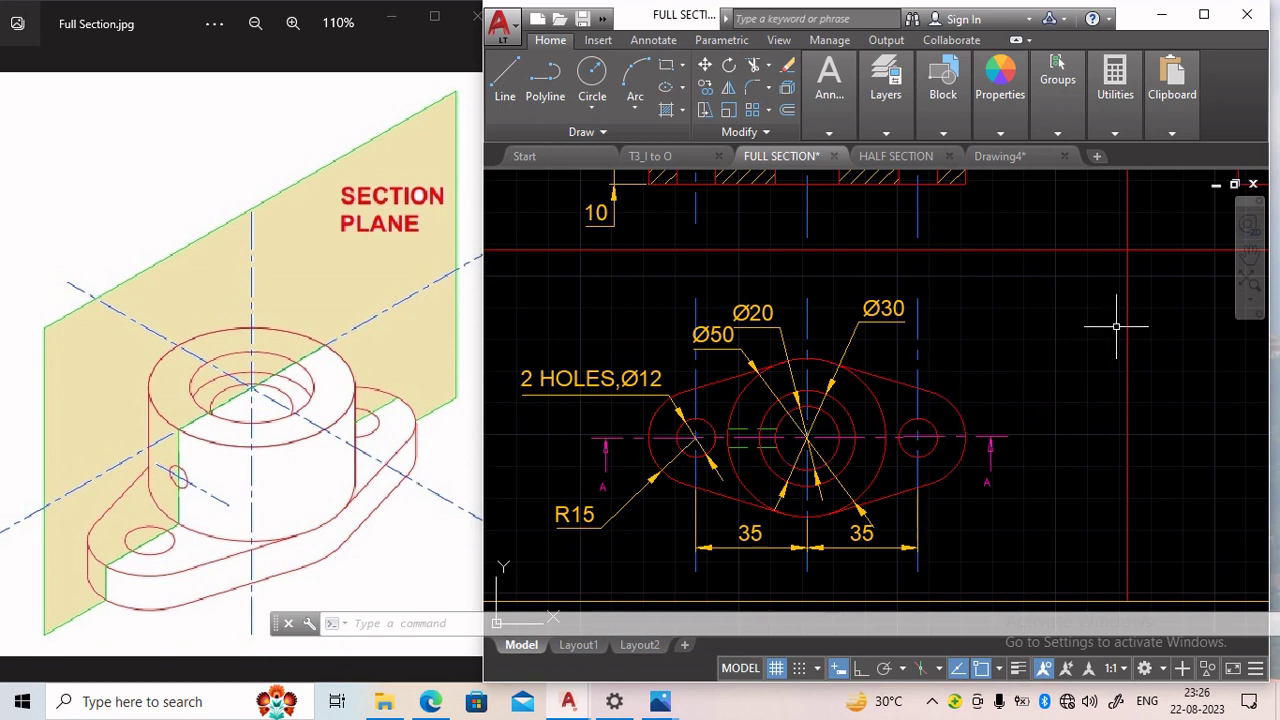
Step: Examine the B-B cutting-plane line on the side view and compare it with the A-A line and the sectioned front view
middle_drag(1116, 326, 1023, 386)
scroll(851, 514, down, 3)
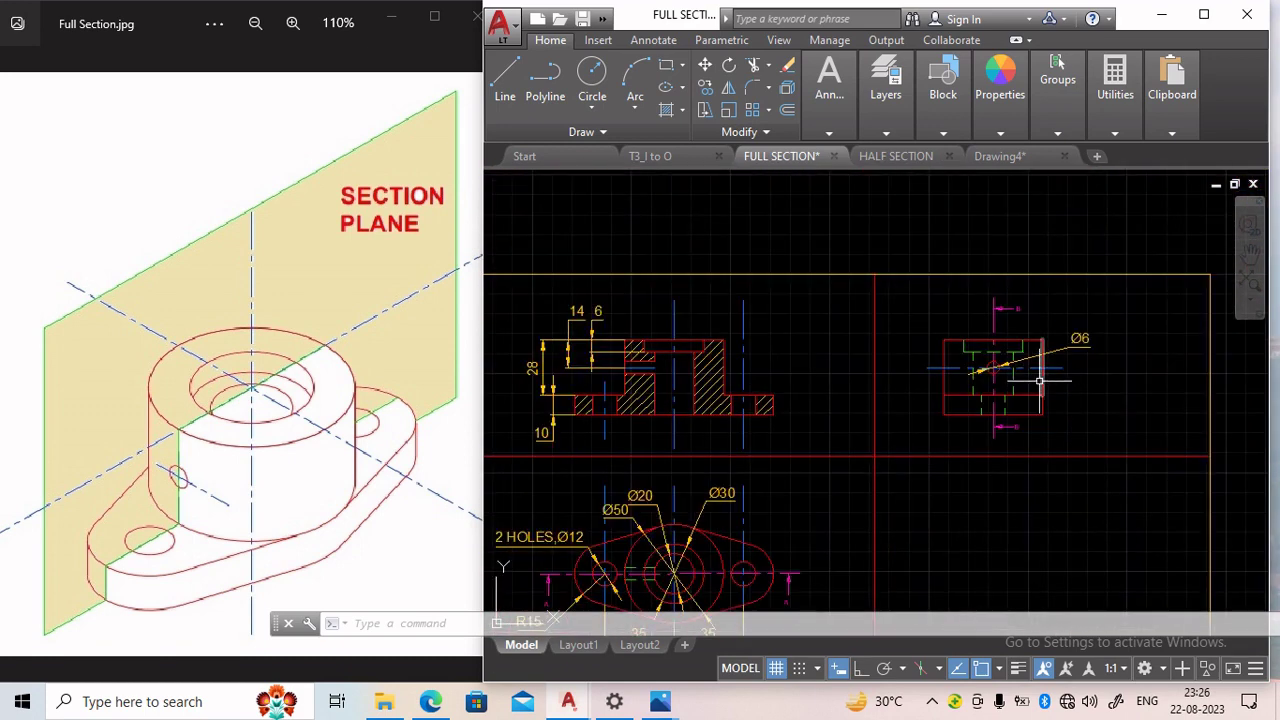
scroll(1040, 381, up, 3)
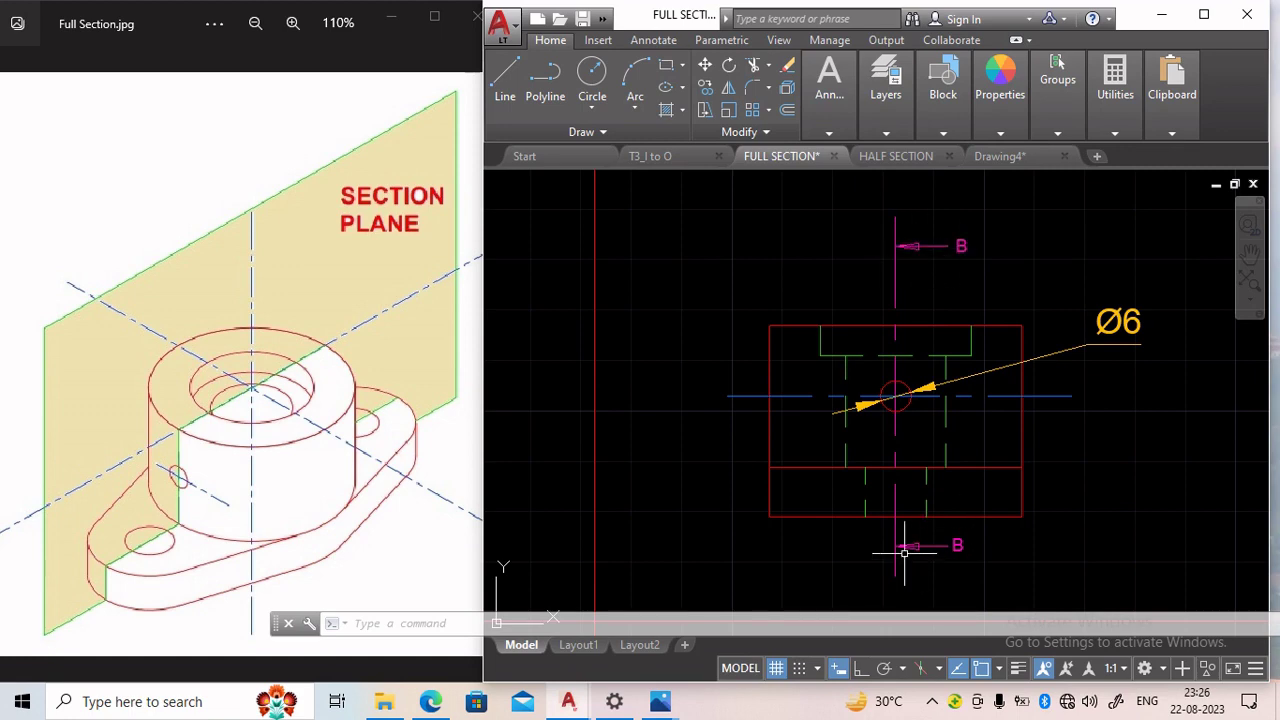
scroll(926, 364, down, 2)
middle_drag(814, 460, 1089, 232)
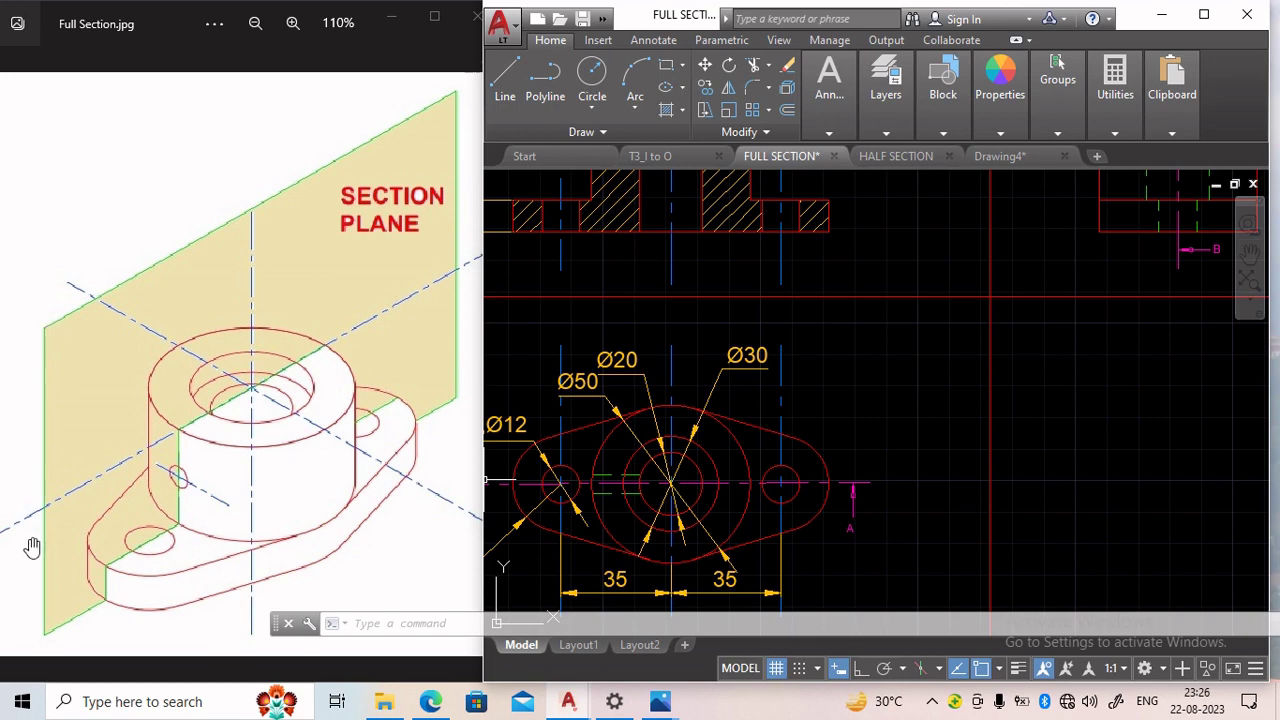
middle_drag(847, 329, 547, 539)
scroll(922, 279, up, 2)
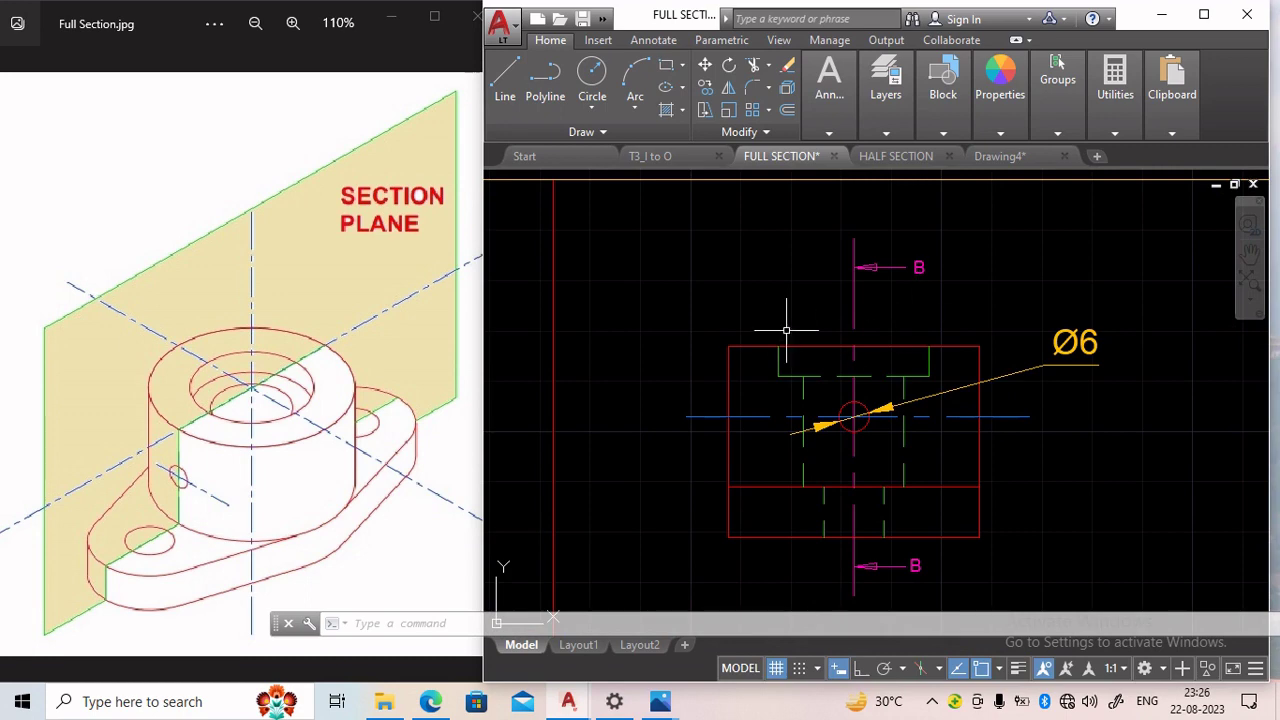
scroll(714, 371, down, 2)
middle_drag(714, 371, 882, 361)
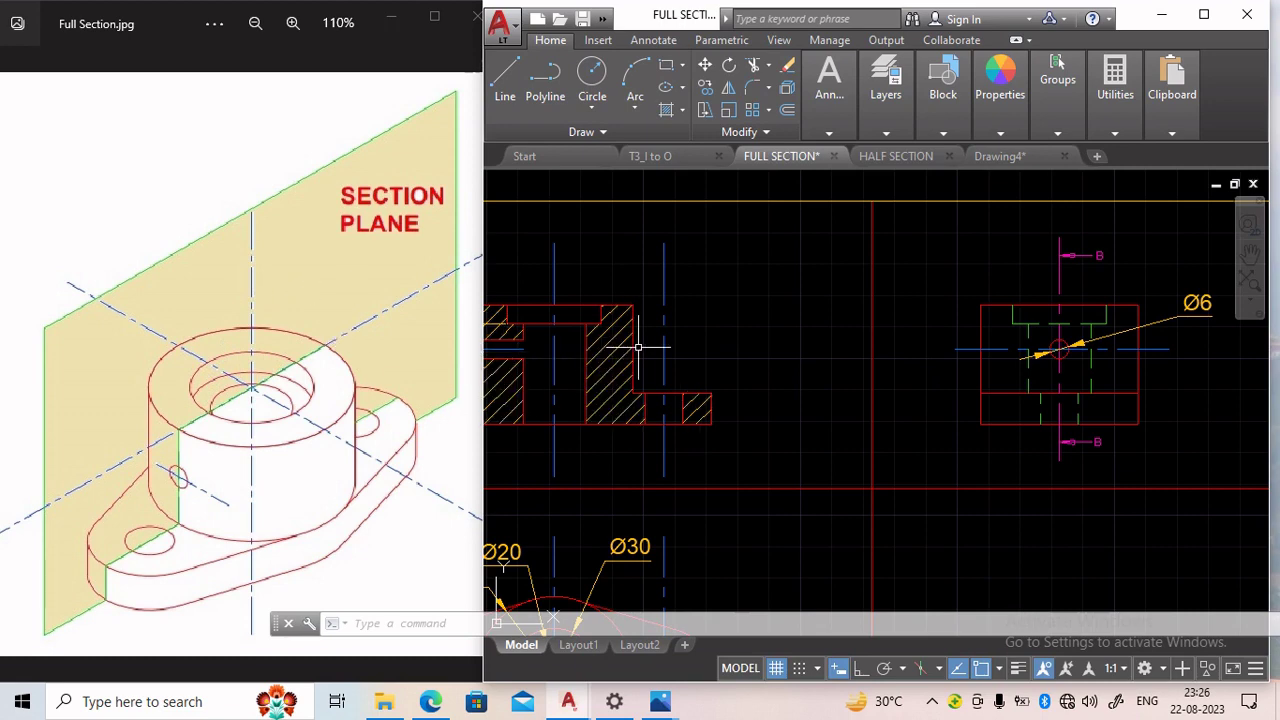
scroll(686, 343, down, 2)
middle_drag(686, 343, 784, 341)
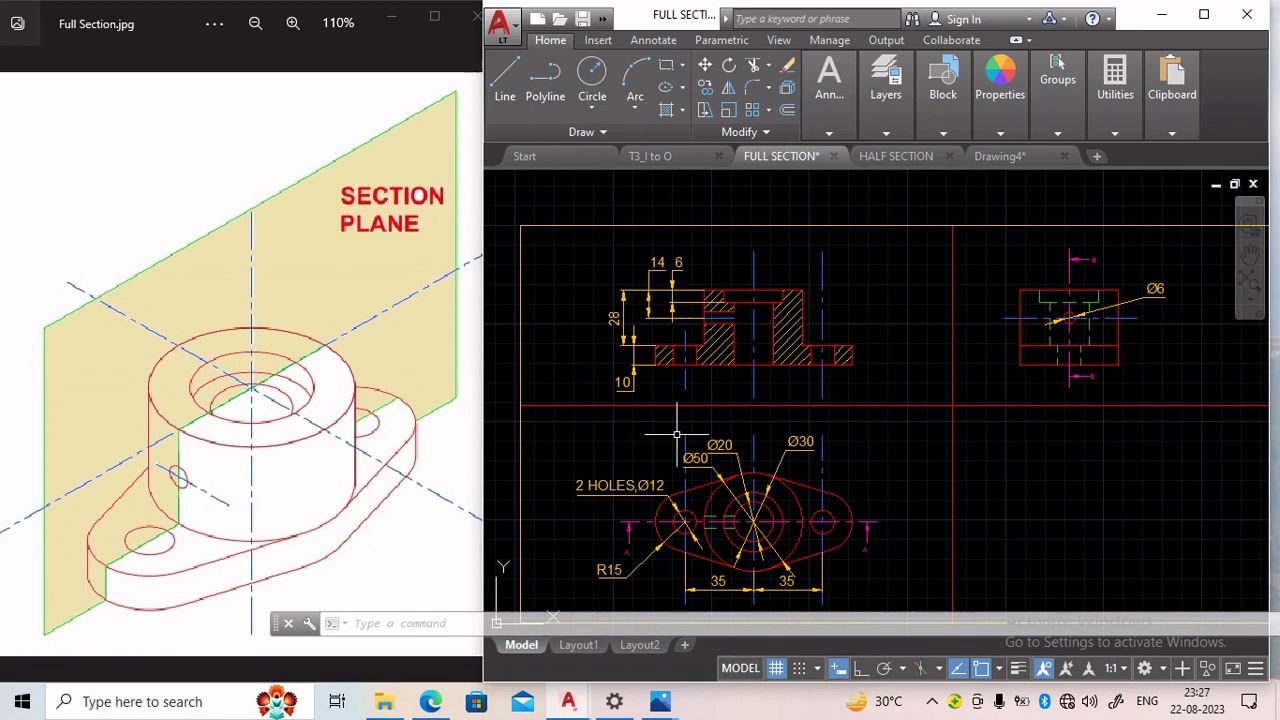
mouse_move(700, 430)
middle_down()
mouse_move(723, 358)
mouse_move(718, 368)
middle_up()
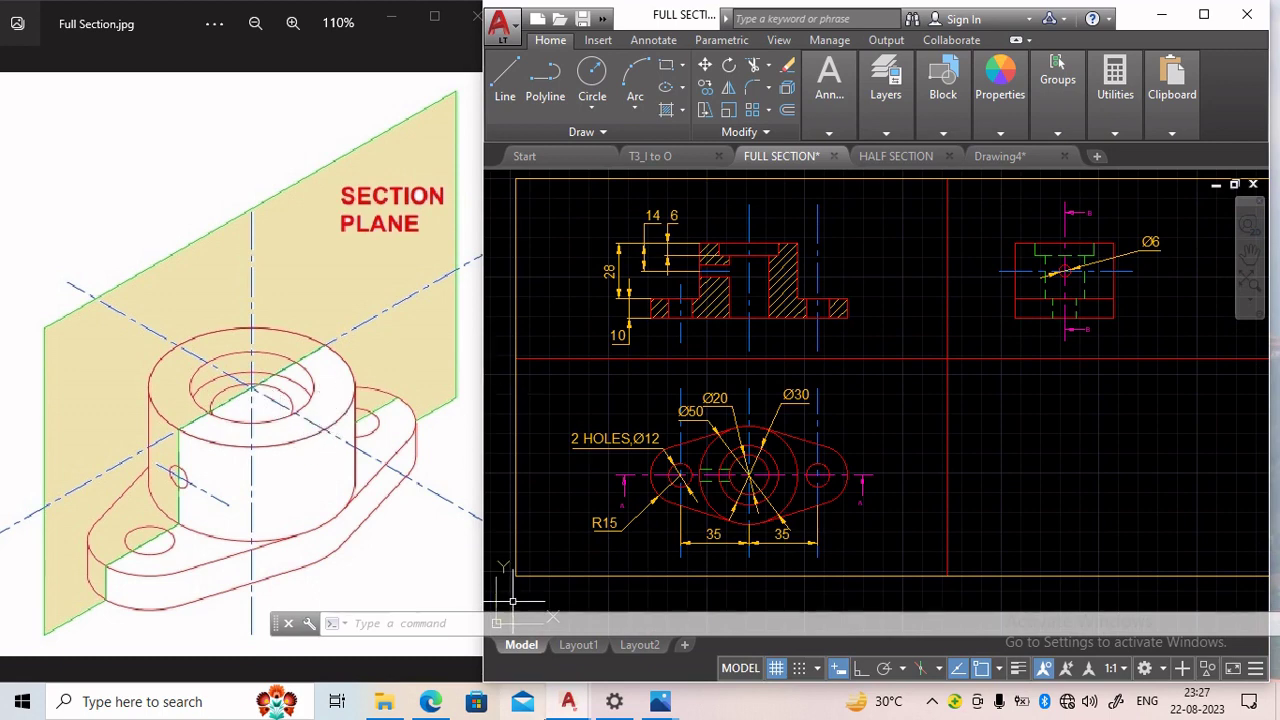
Step: Bring up the Half Section.jpg picture and the HALF SECTION drawing, and look over its half-sectioned front view
mouse_move(660, 701)
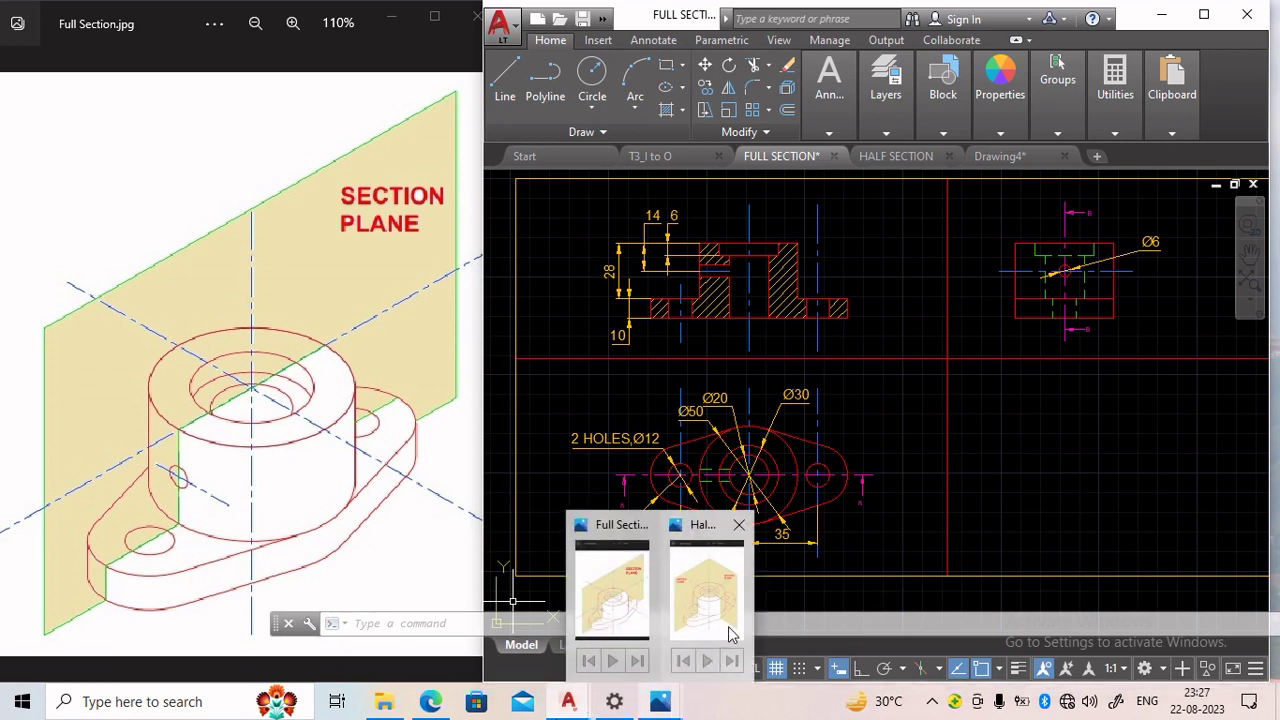
click(726, 624)
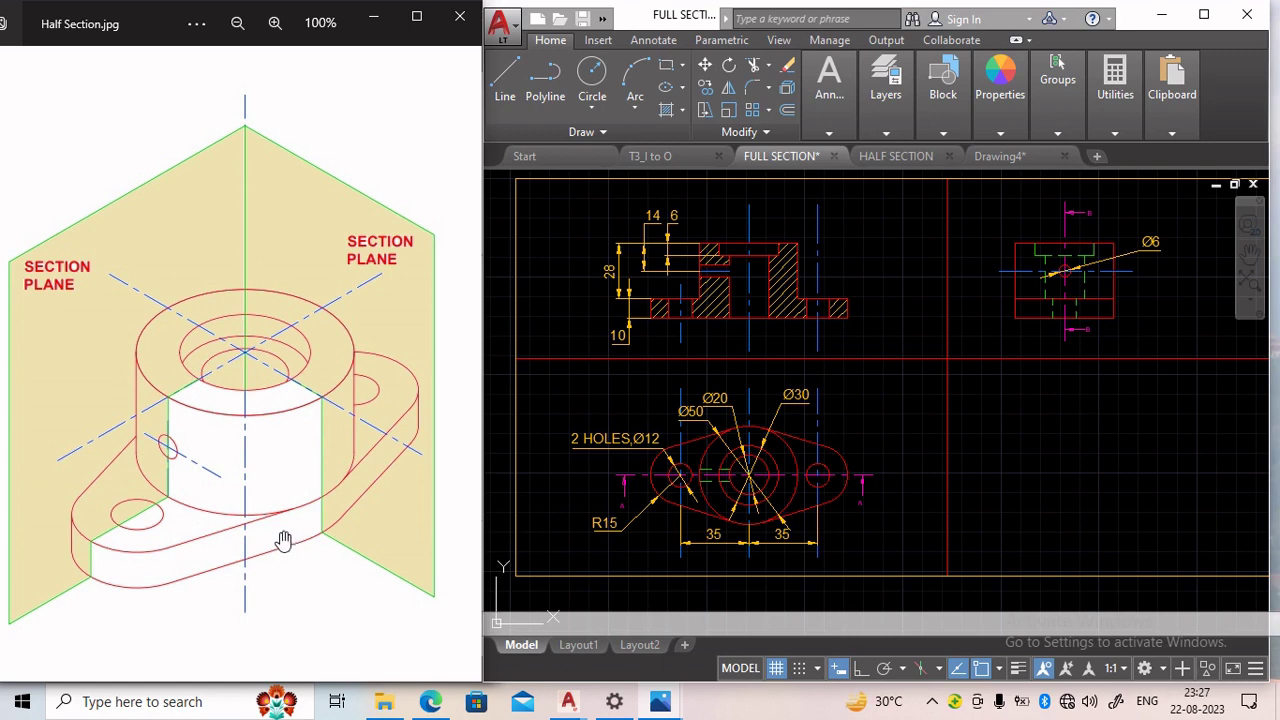
click(903, 156)
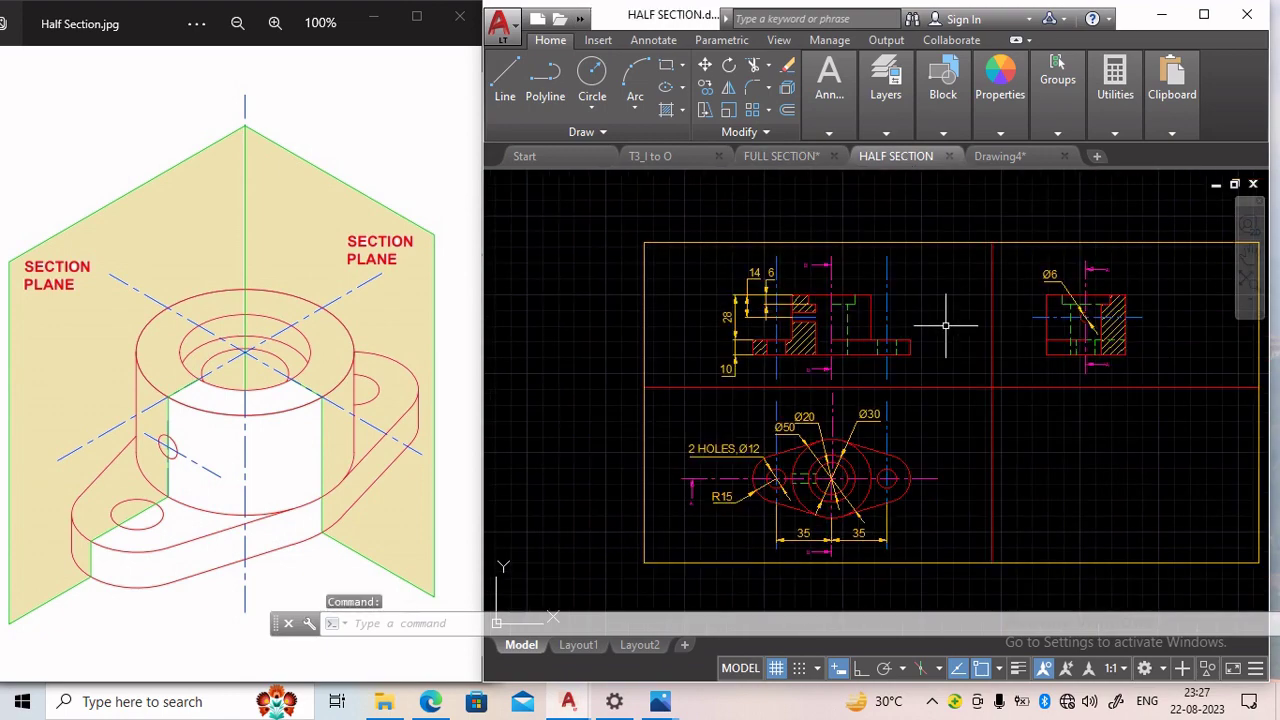
scroll(1043, 330, up, 2)
scroll(564, 313, up, 2)
scroll(715, 315, down, 2)
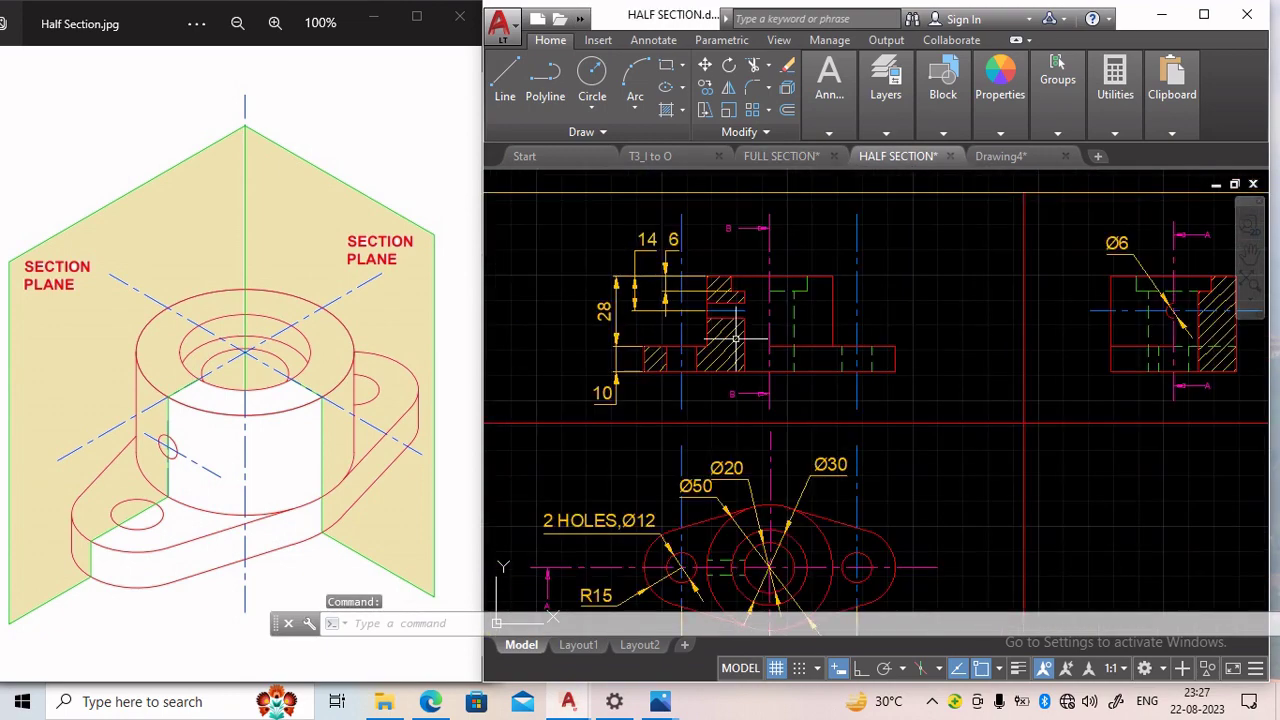
Step: Examine the A and B cutting-plane lines with their arrows and letters in the half-section top view
mouse_move(743, 497)
middle_down()
mouse_move(752, 300)
mouse_move(860, 316)
mouse_move(831, 354)
middle_up()
scroll(752, 305, up, 2)
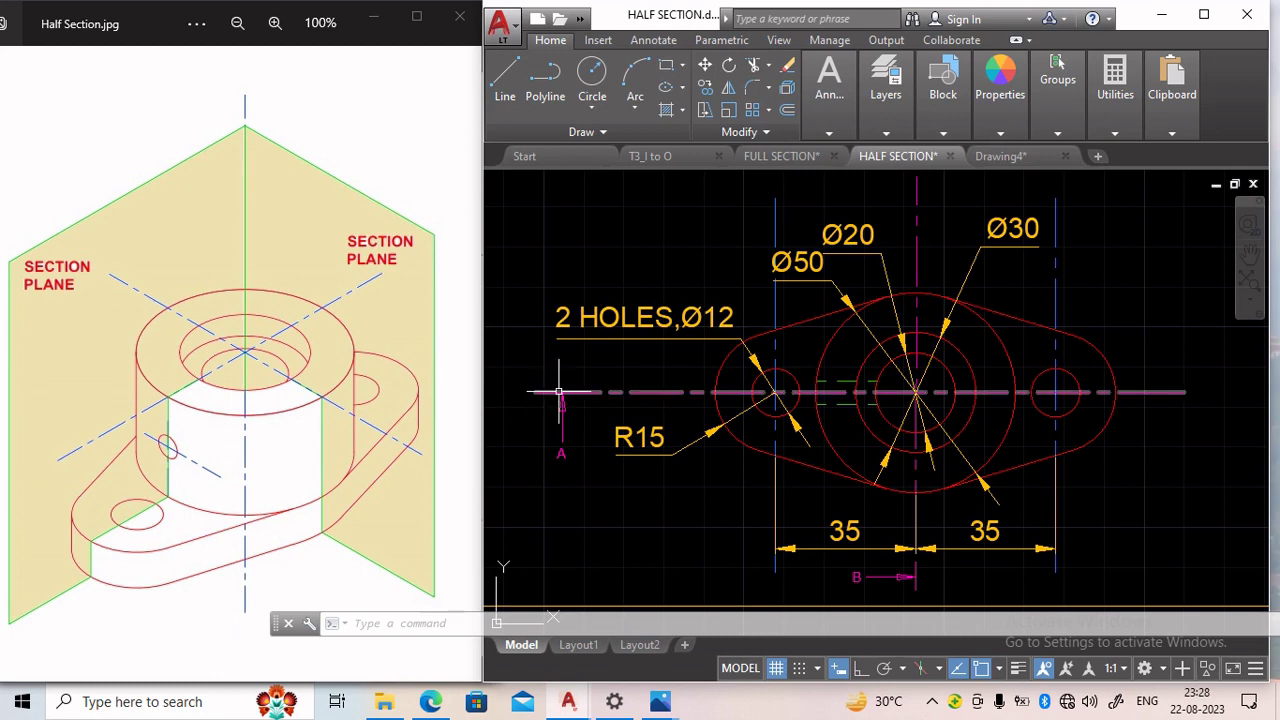
mouse_move(559, 392)
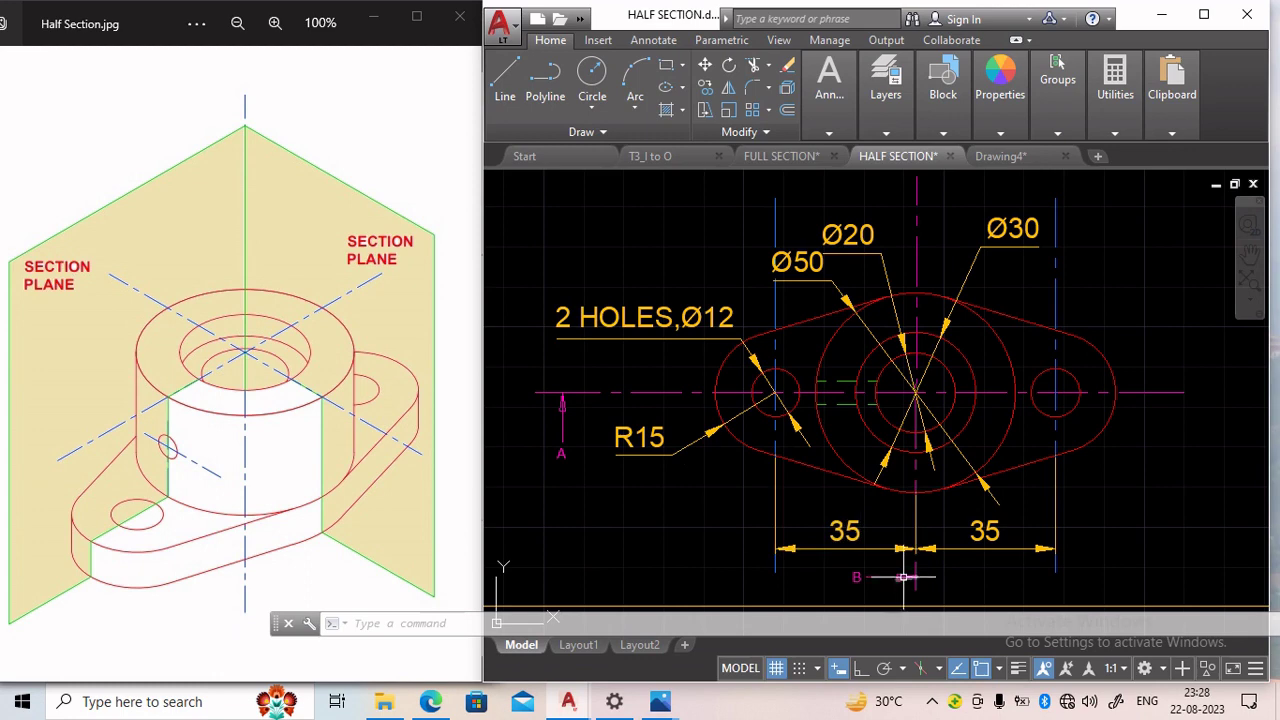
scroll(1039, 424, down, 2)
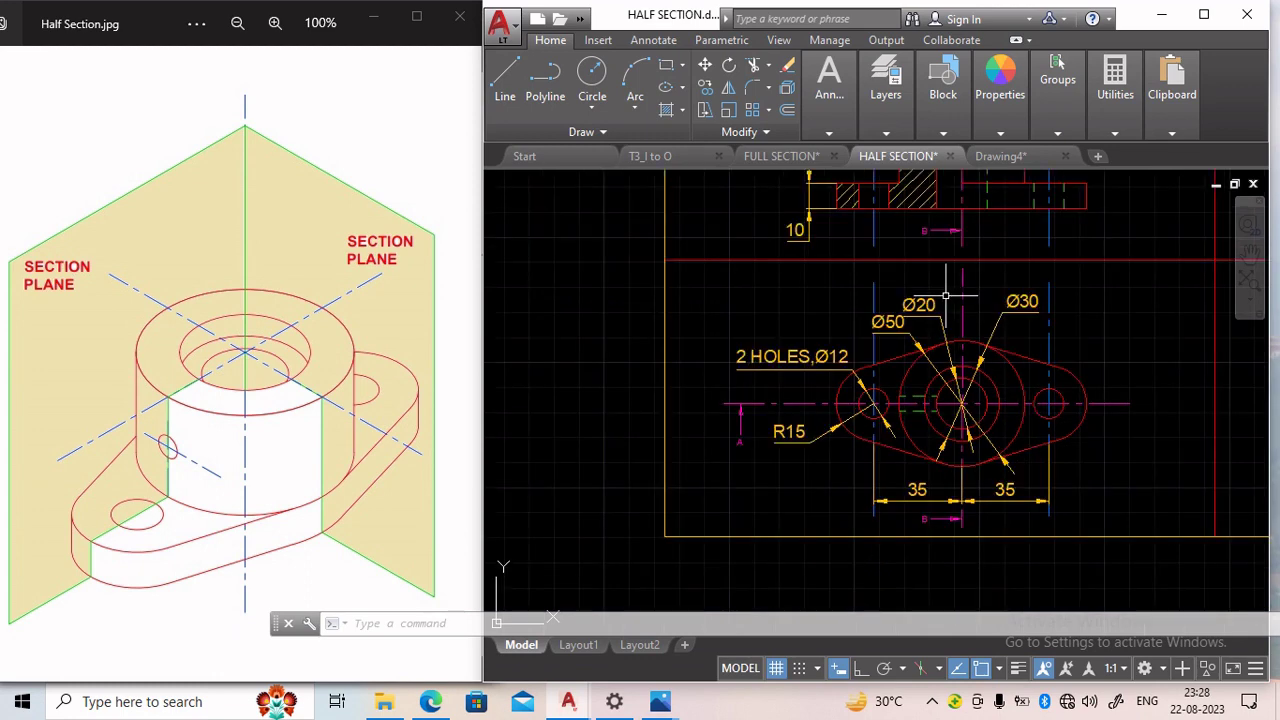
middle_drag(946, 300, 945, 361)
middle_drag(940, 305, 932, 350)
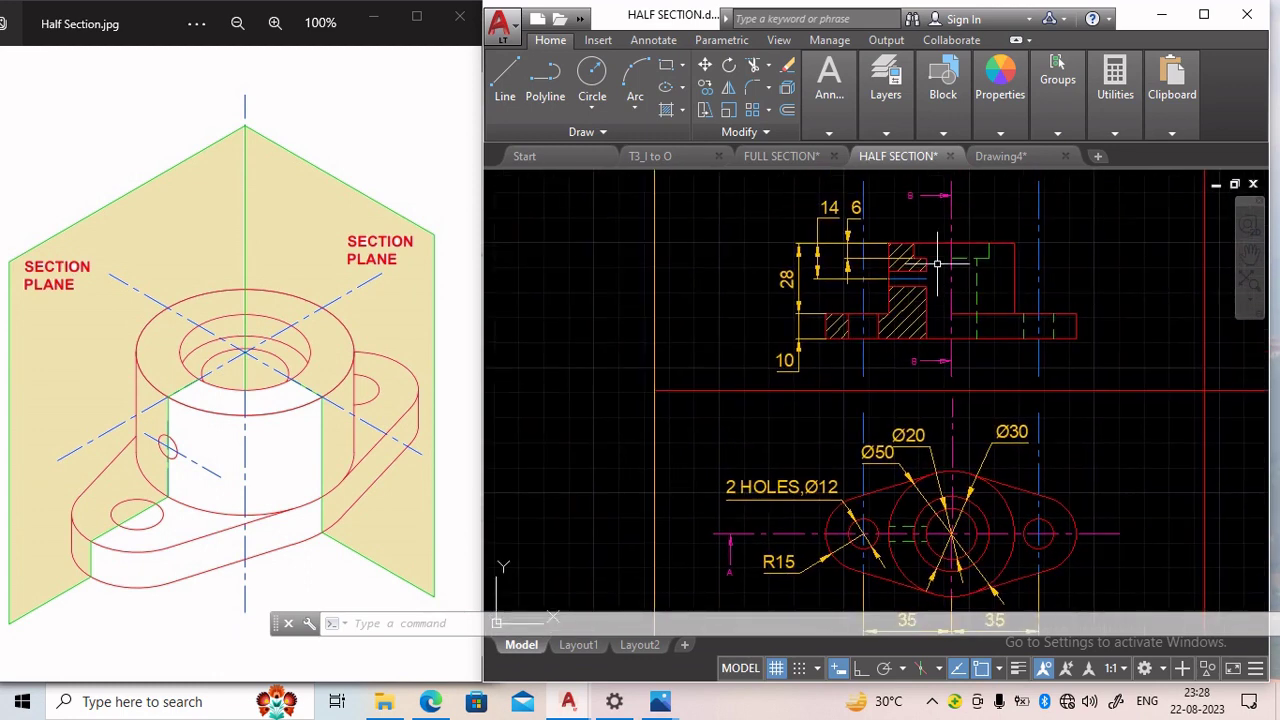
Step: Examine where the two cutting planes meet in the top view and compare this with the hatched half of the front view
mouse_move(930, 510)
middle_down()
mouse_move(911, 389)
mouse_move(808, 411)
mouse_move(843, 363)
middle_up()
scroll(908, 400, up, 3)
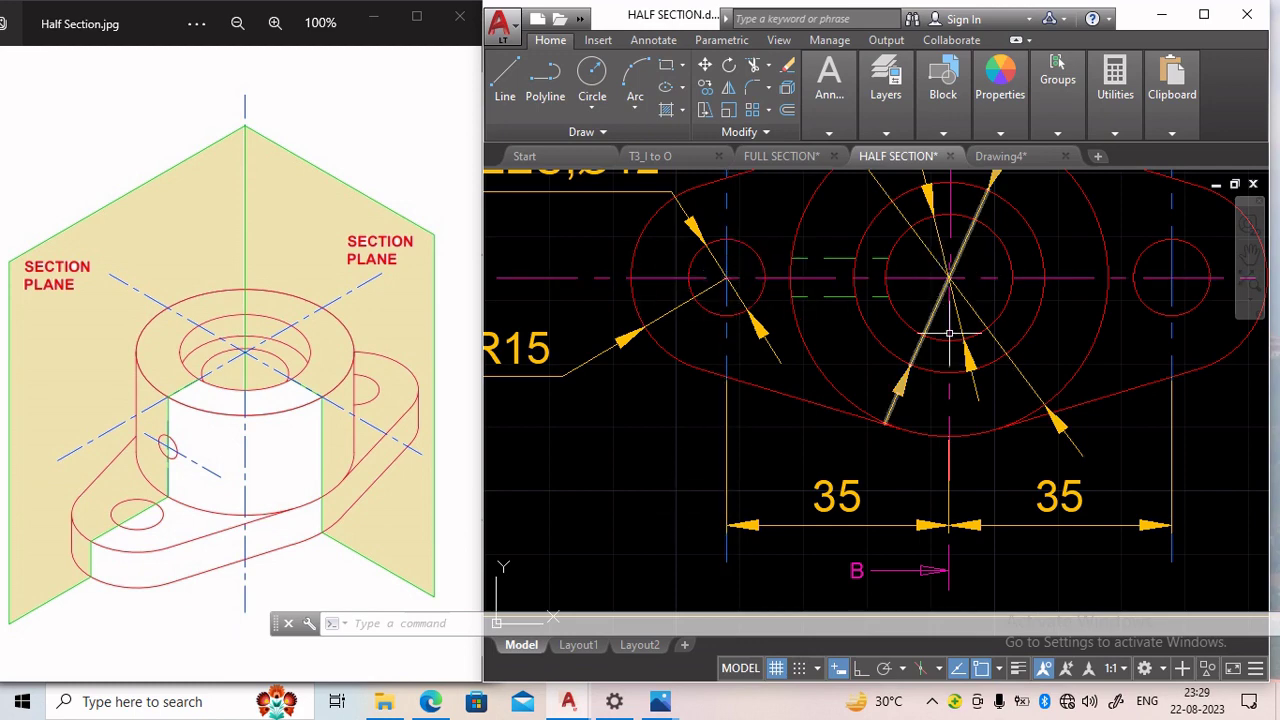
mouse_move(875, 257)
middle_down()
mouse_move(878, 383)
mouse_move(886, 357)
middle_up()
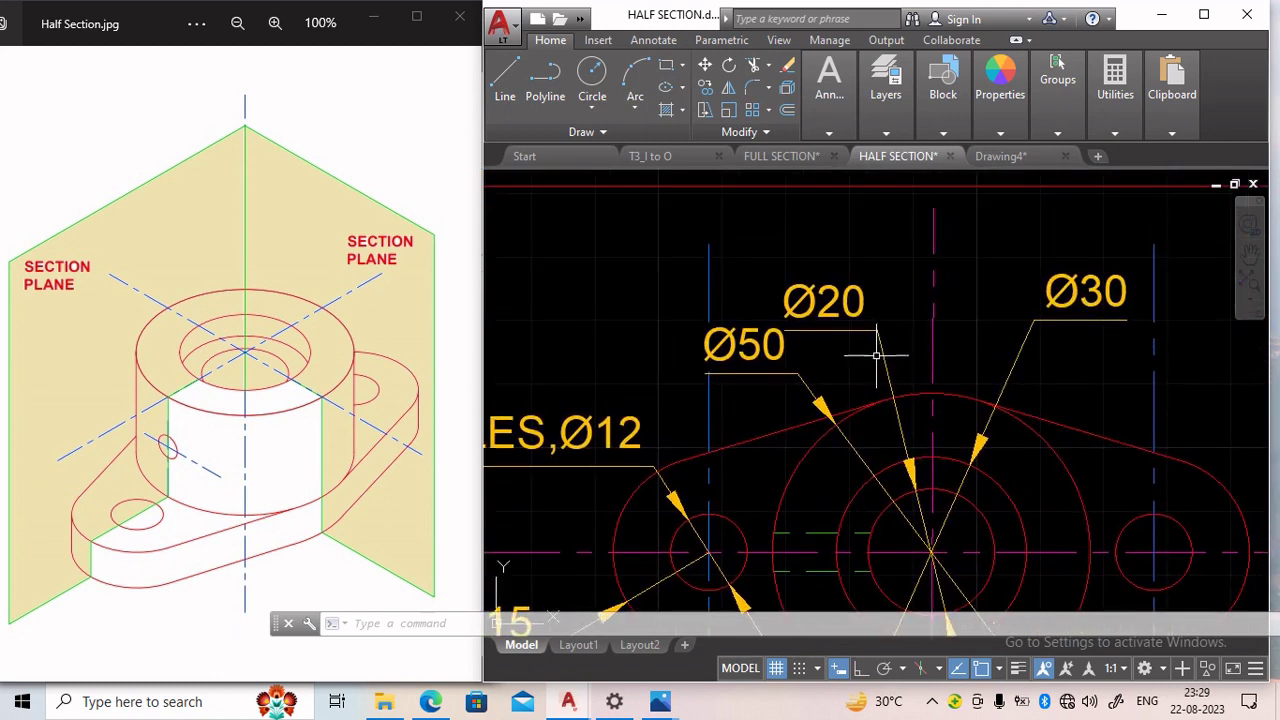
middle_drag(851, 451, 846, 263)
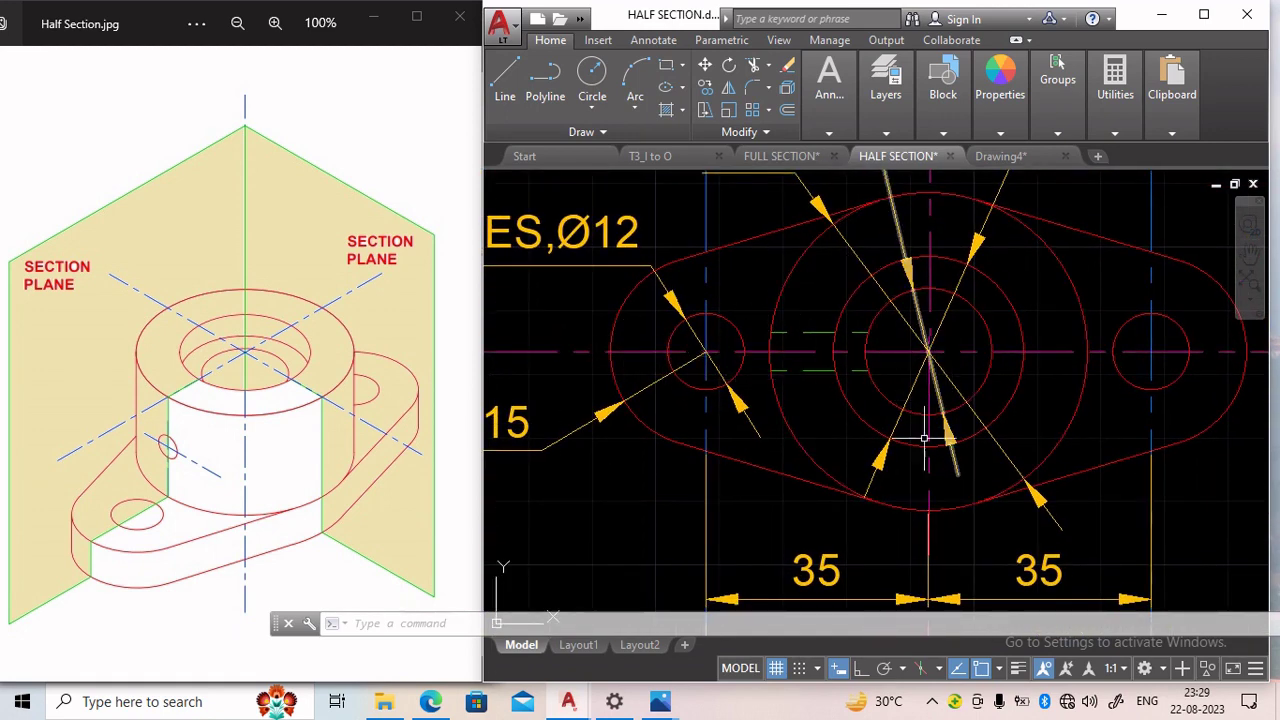
mouse_move(930, 420)
middle_down()
mouse_move(857, 286)
mouse_move(843, 500)
middle_up()
middle_drag(870, 246, 877, 517)
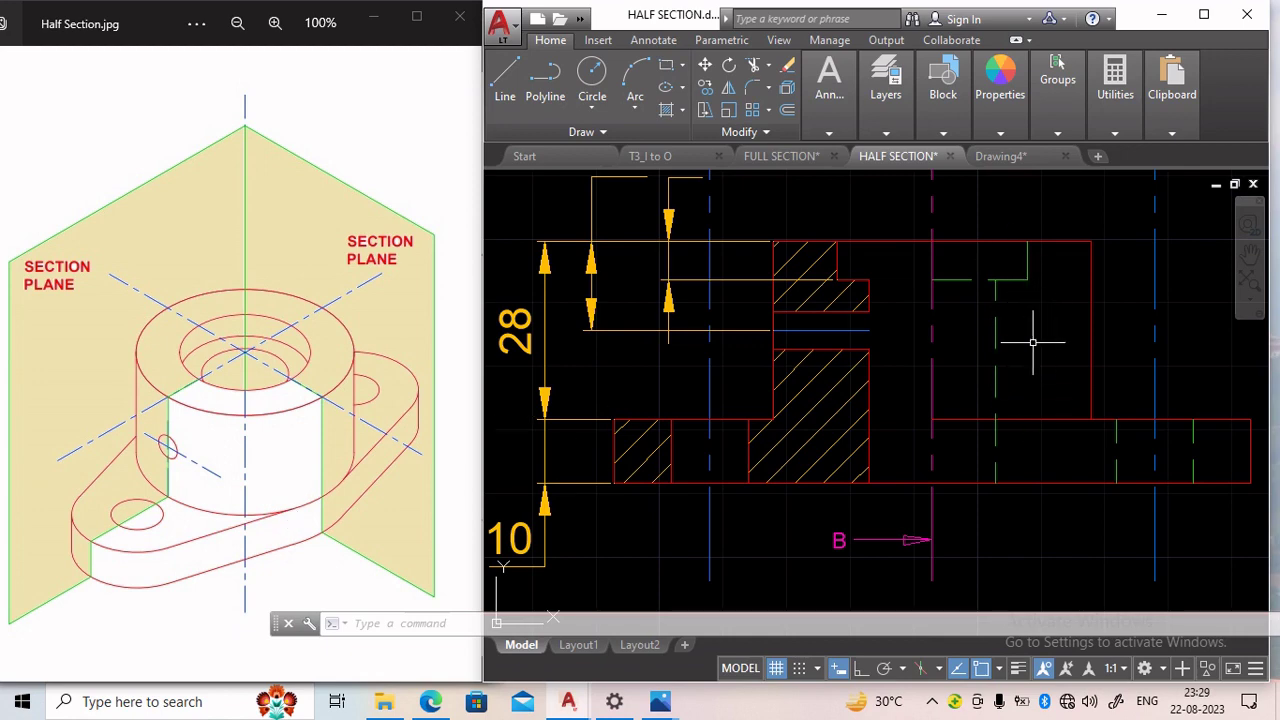
Step: Examine the half-sectioned side view with its A-A line and compare it with the front and top views
scroll(1060, 365, down, 2)
middle_drag(1093, 381, 900, 250)
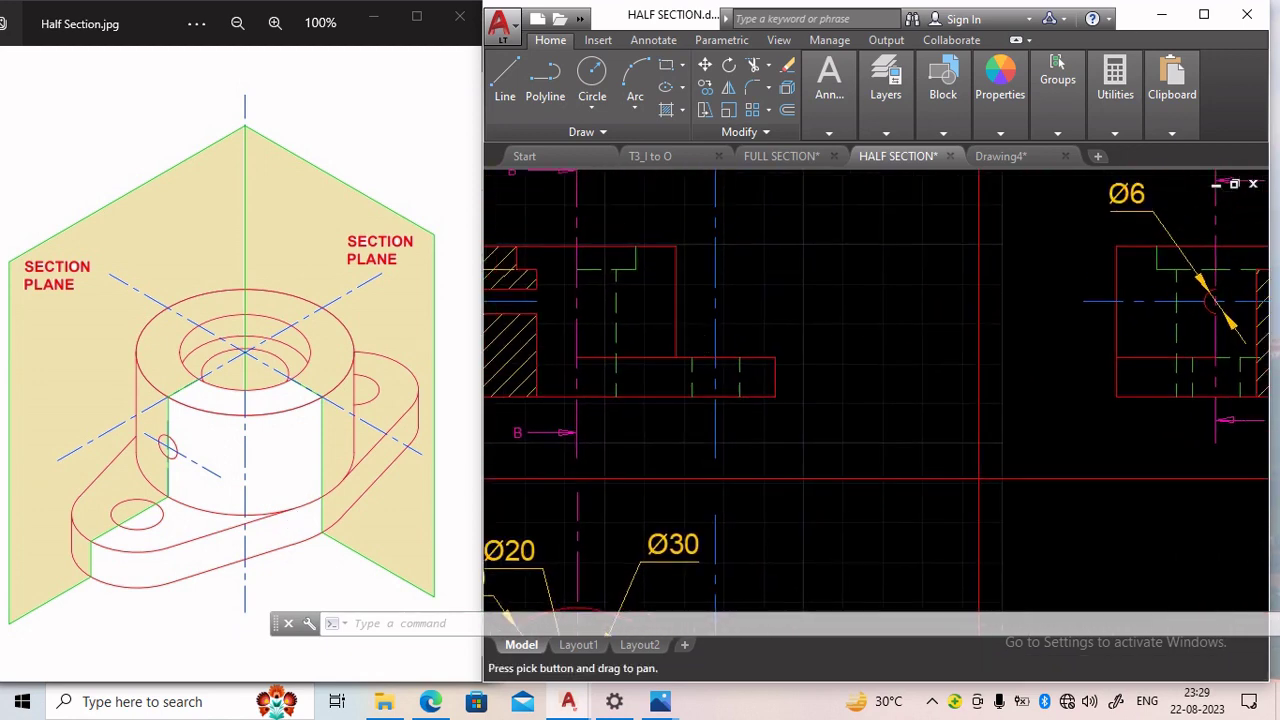
middle_drag(1118, 319, 880, 380)
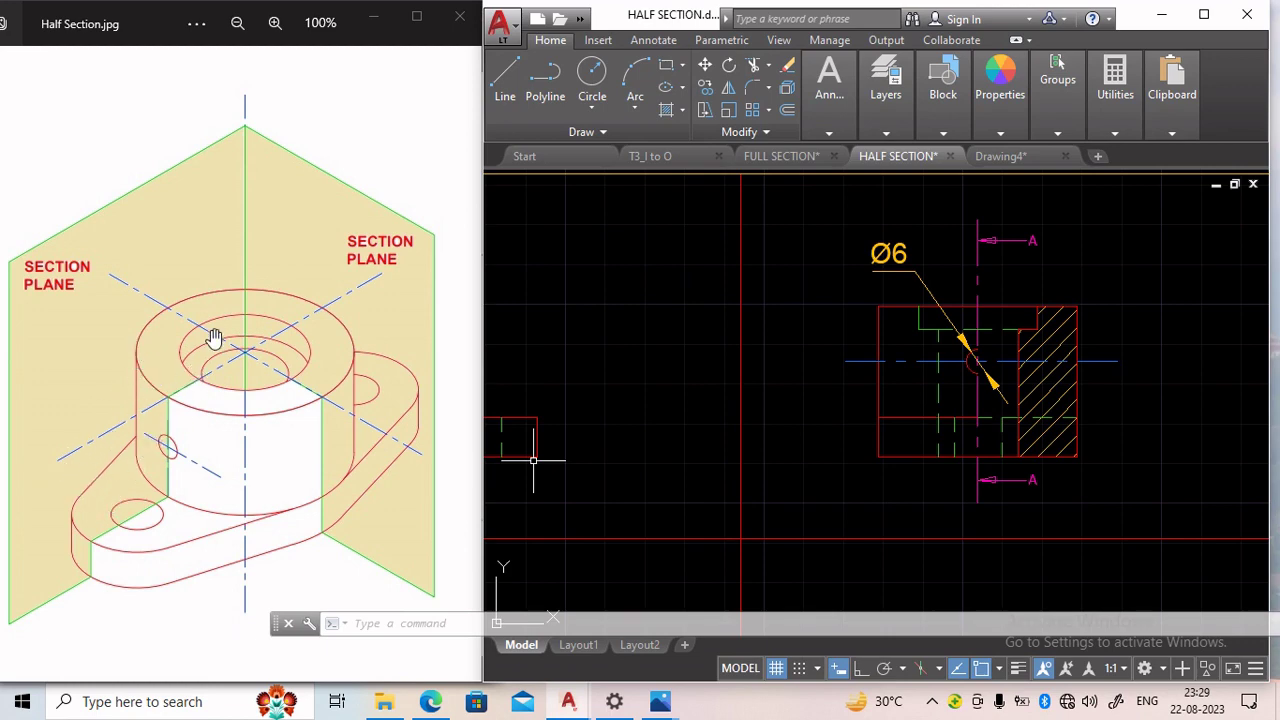
scroll(789, 337, down, 2)
mouse_move(590, 402)
middle_down()
mouse_move(713, 364)
mouse_move(880, 351)
mouse_move(832, 342)
middle_up()
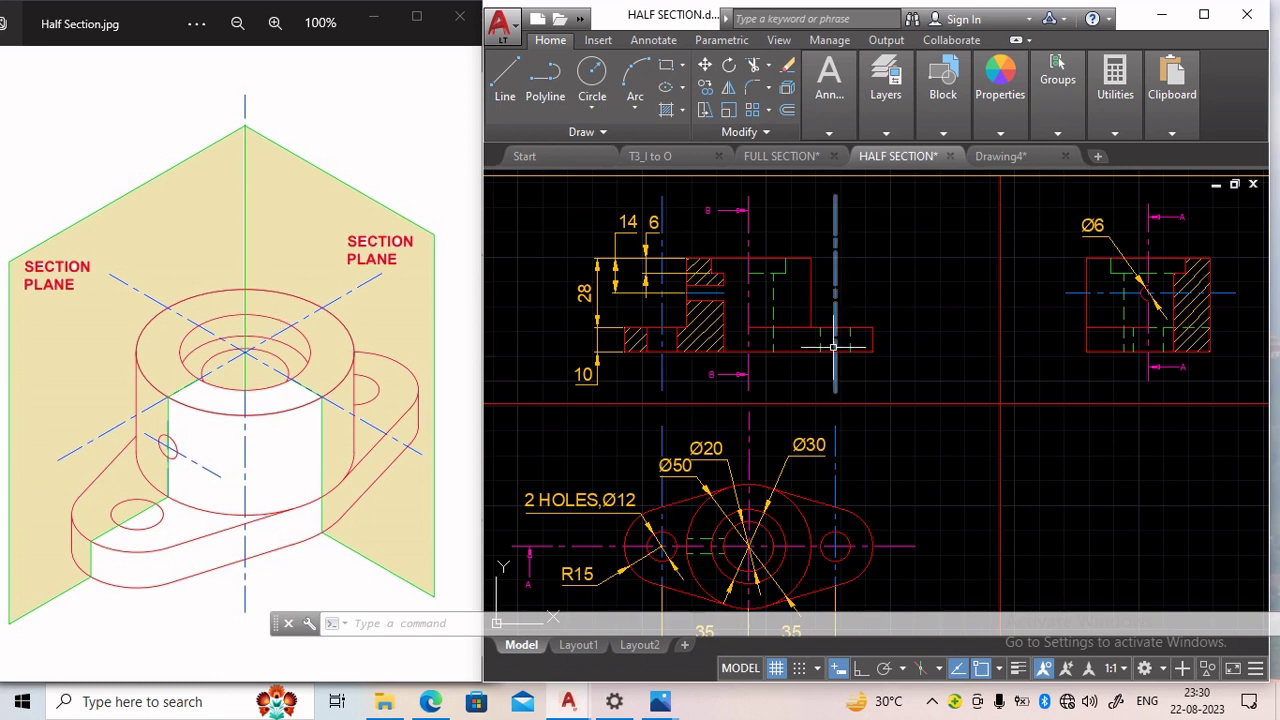
scroll(775, 393, down, 2)
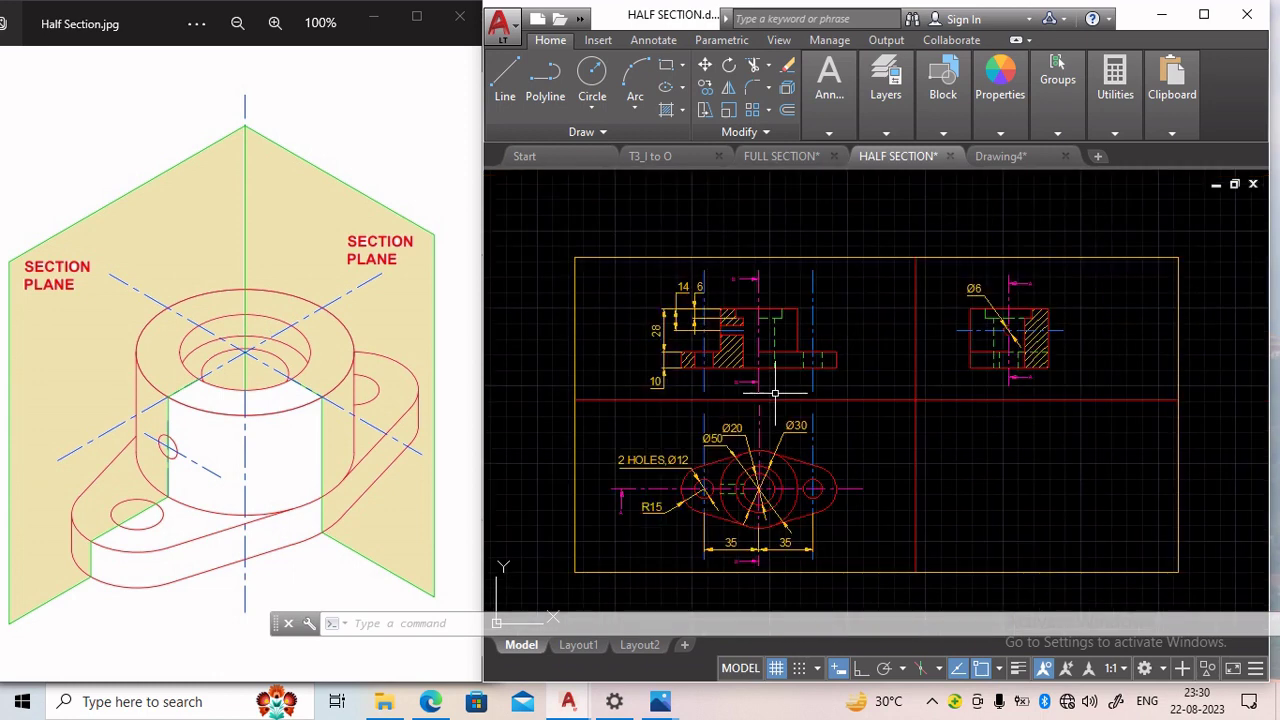
scroll(775, 393, up, 1)
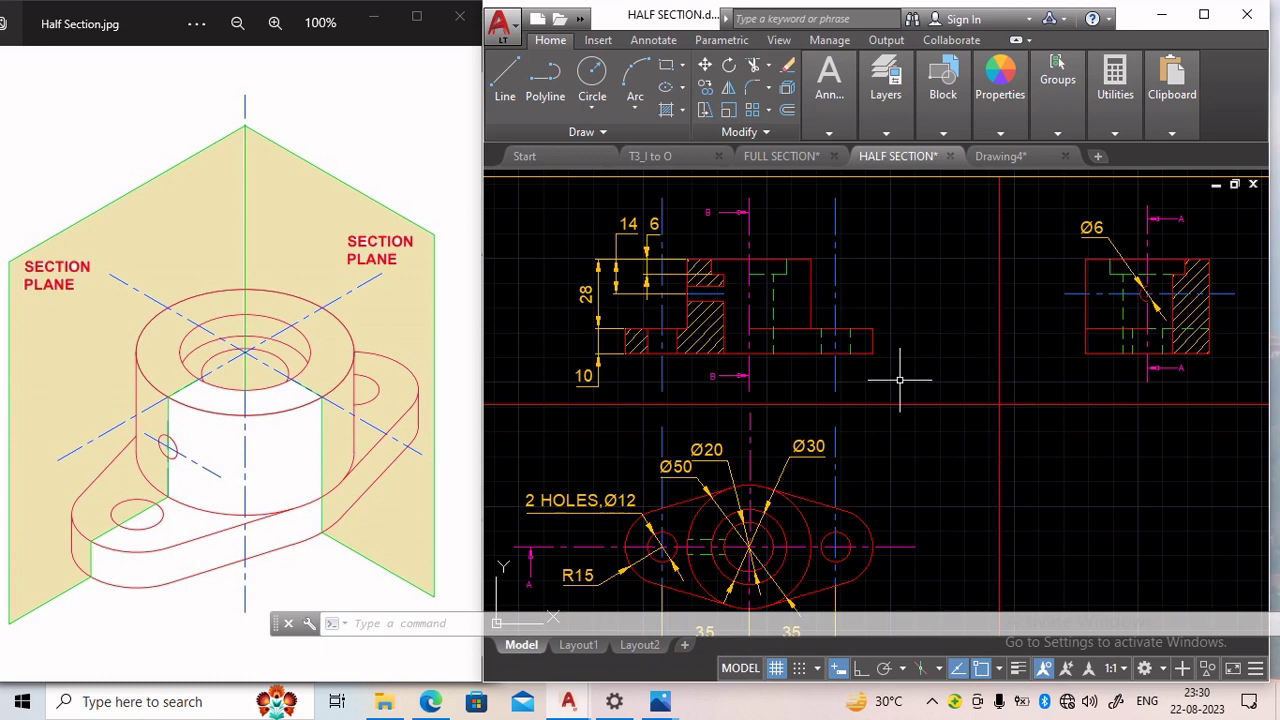
Step: Switch to the unsectioned Drawing4 and bring up the Full Section.jpg picture beside it as reference
click(1000, 156)
scroll(667, 348, up, 2)
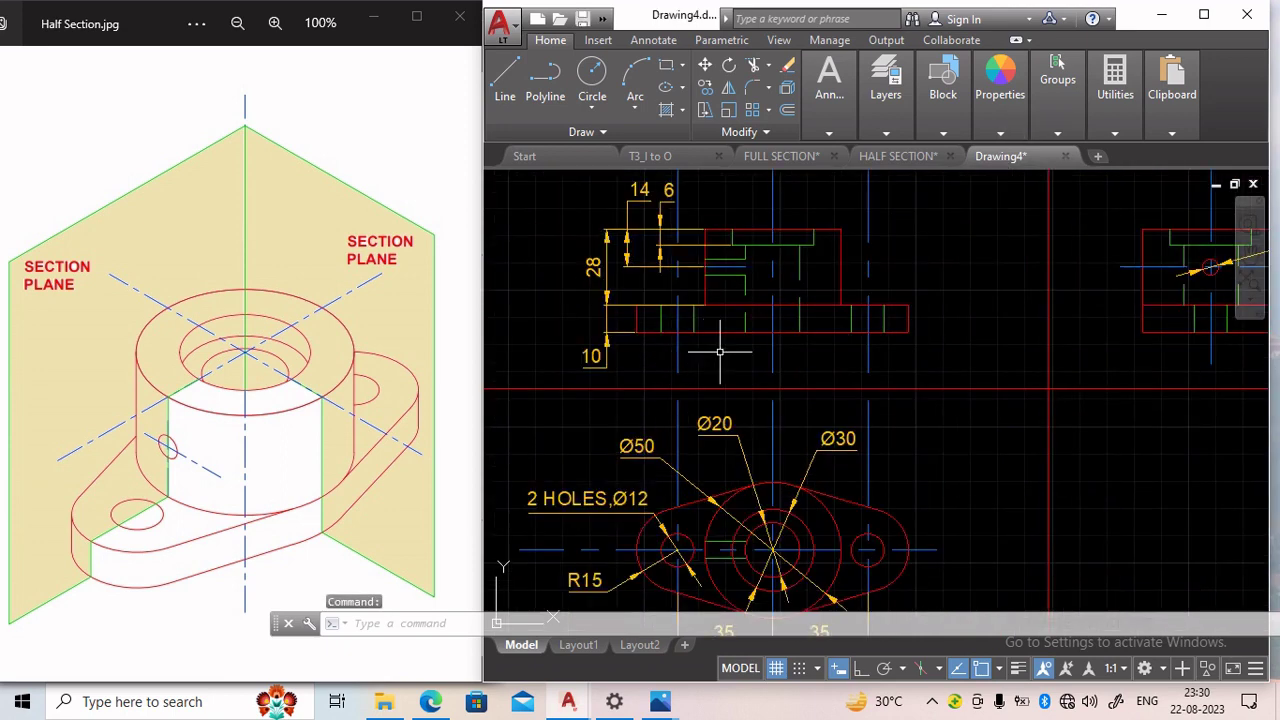
mouse_move(660, 700)
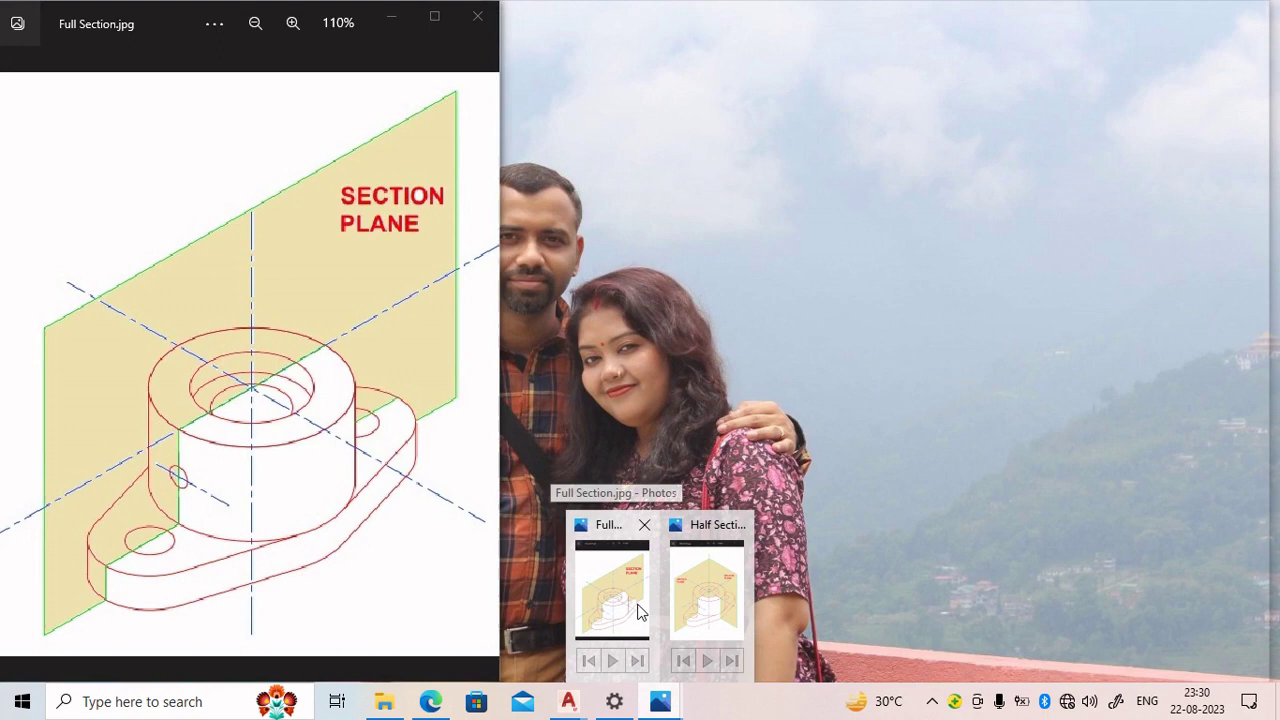
click(637, 608)
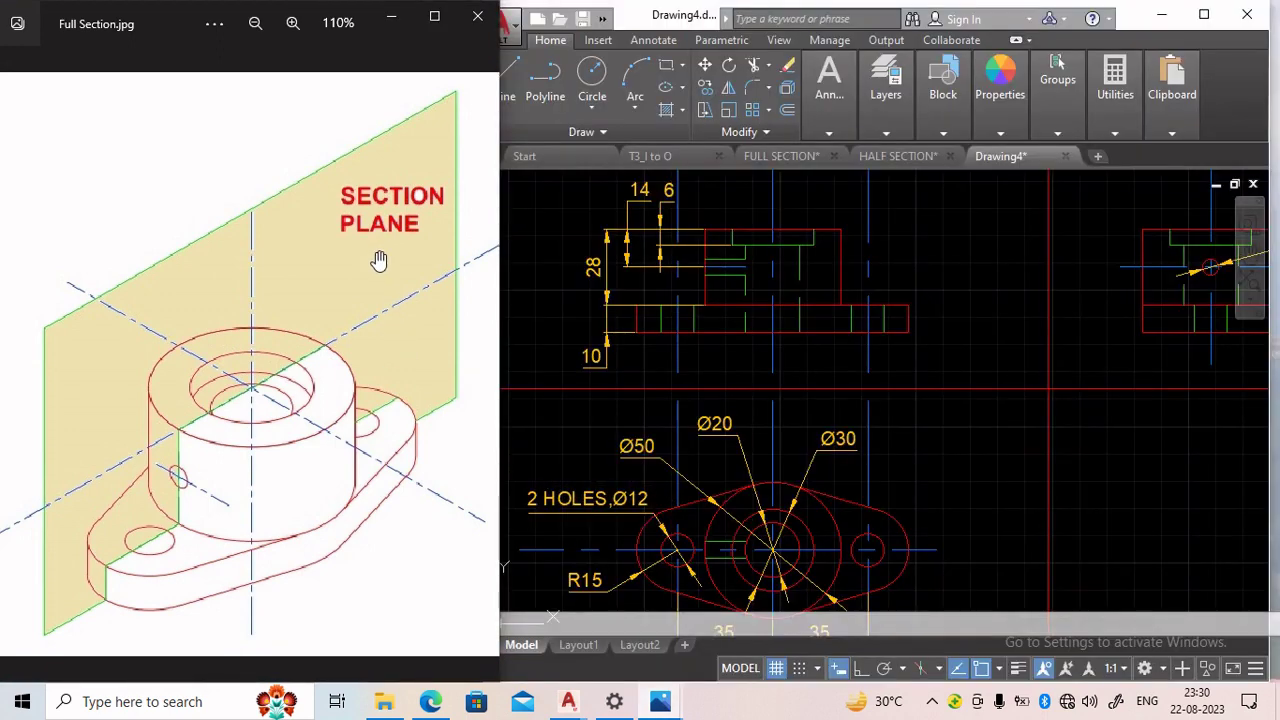
scroll(383, 252, down, 1)
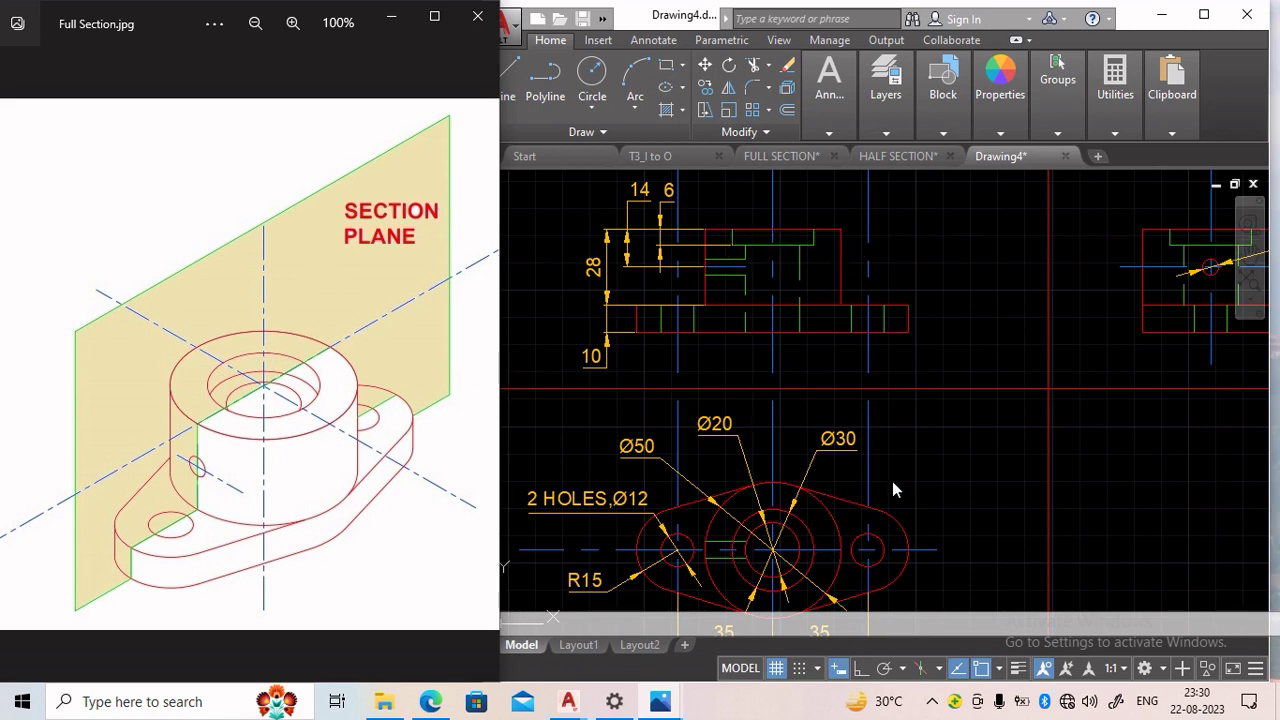
click(962, 322)
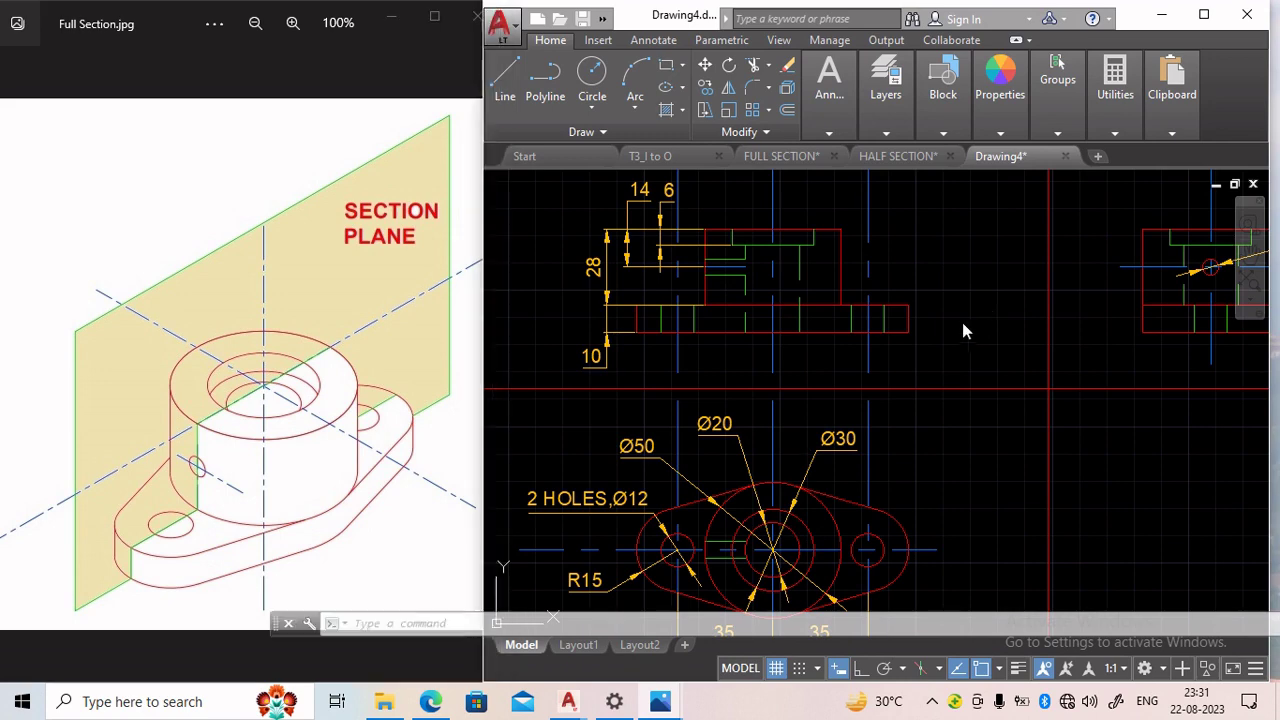
Step: Match the front view's counterbore lines and the bore's right-hand hidden line to the properties of the visible top outline
scroll(908, 275, down, 2)
scroll(945, 277, up, 1)
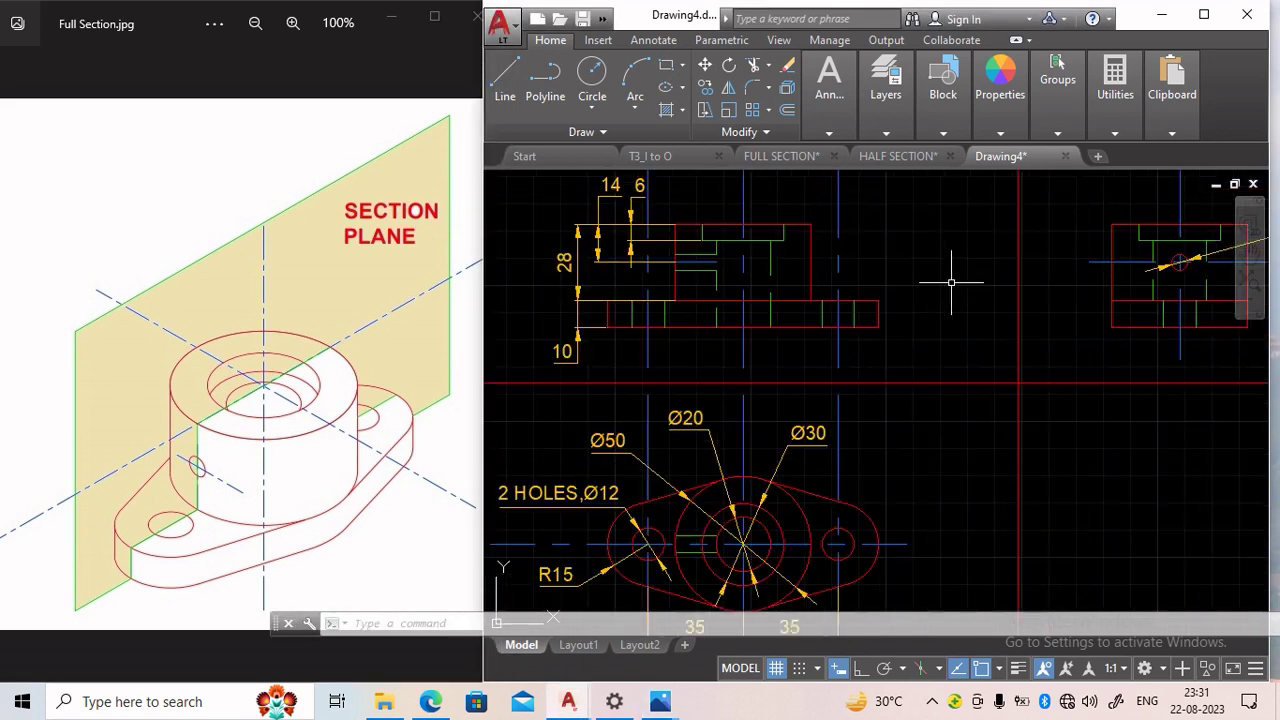
scroll(940, 300, up, 2)
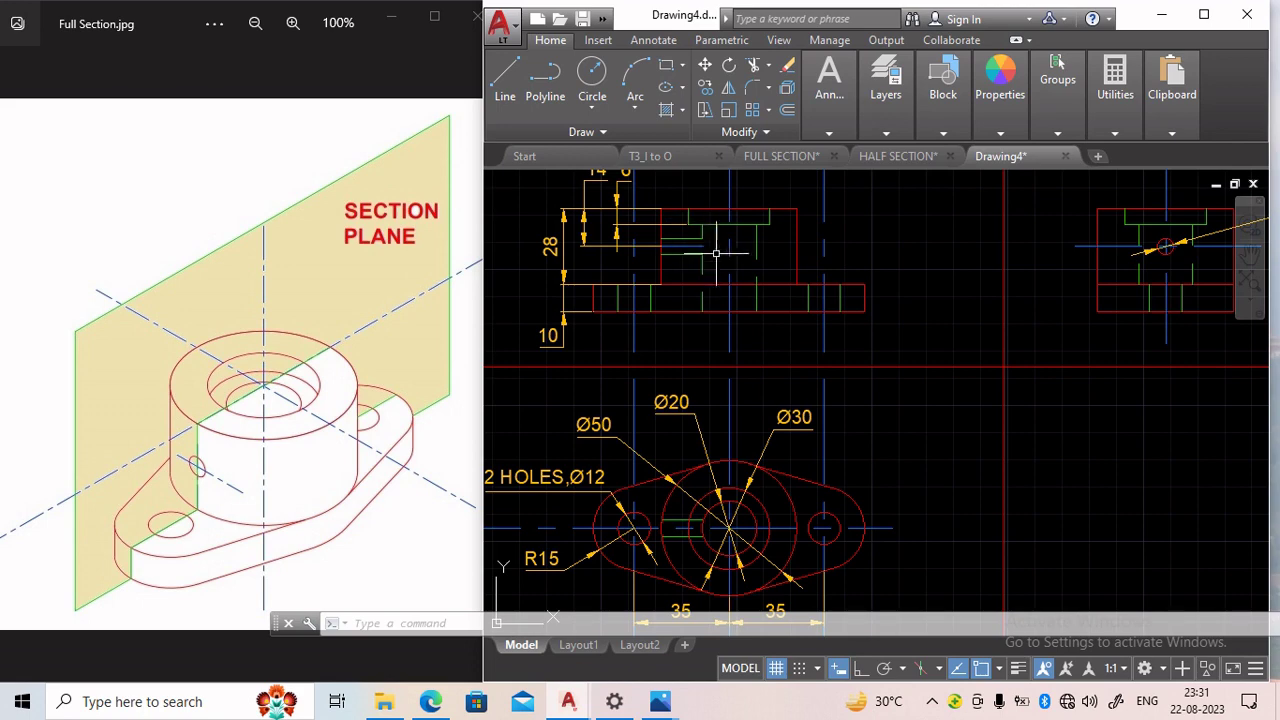
scroll(687, 230, up, 2)
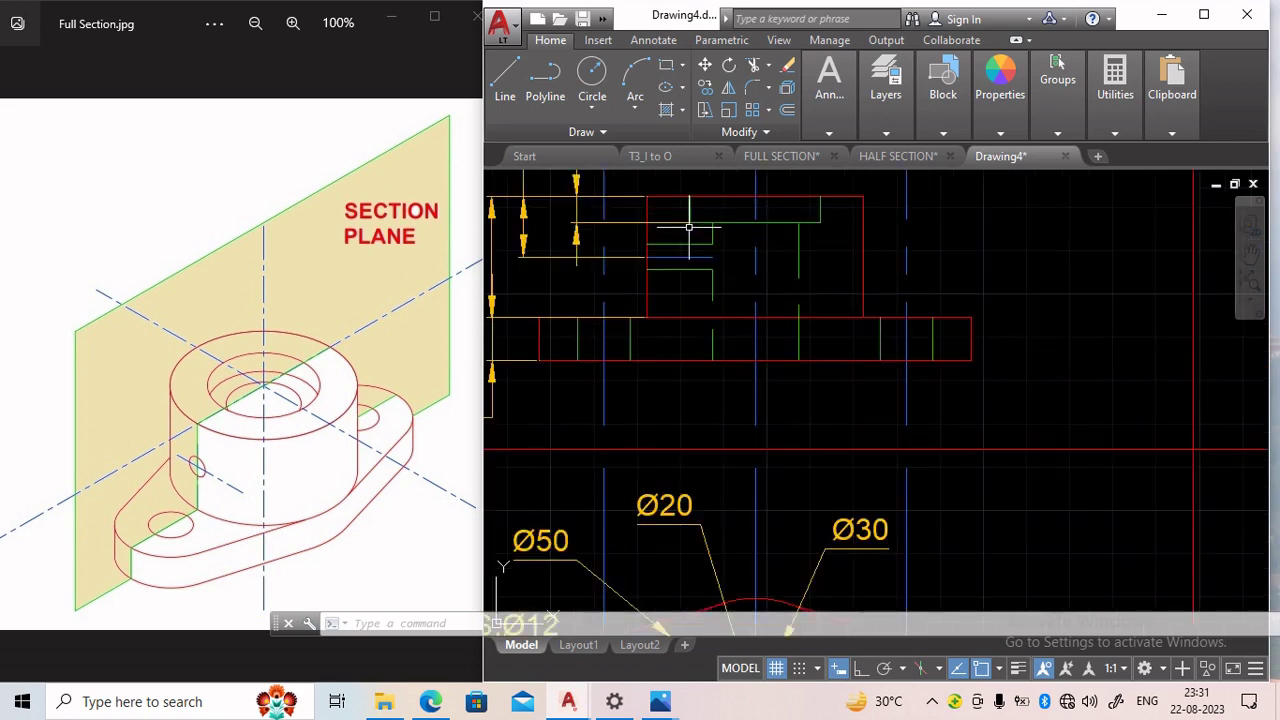
middle_drag(689, 228, 705, 293)
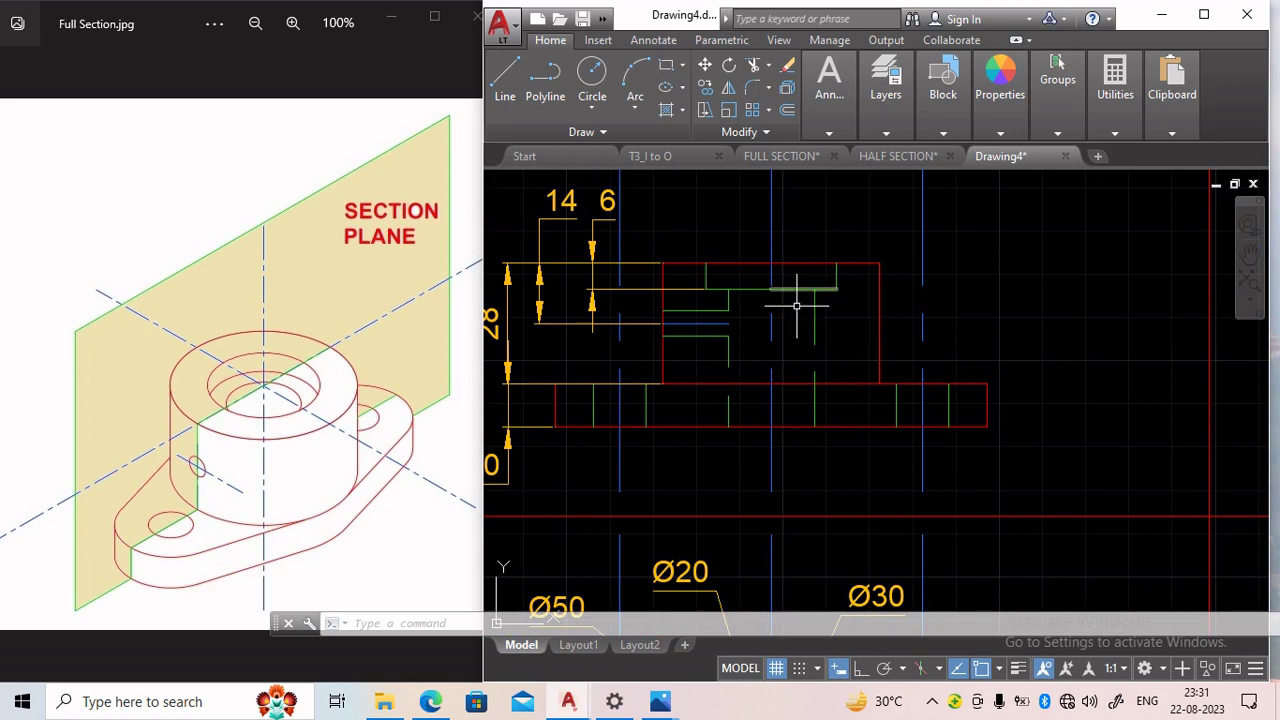
click(838, 136)
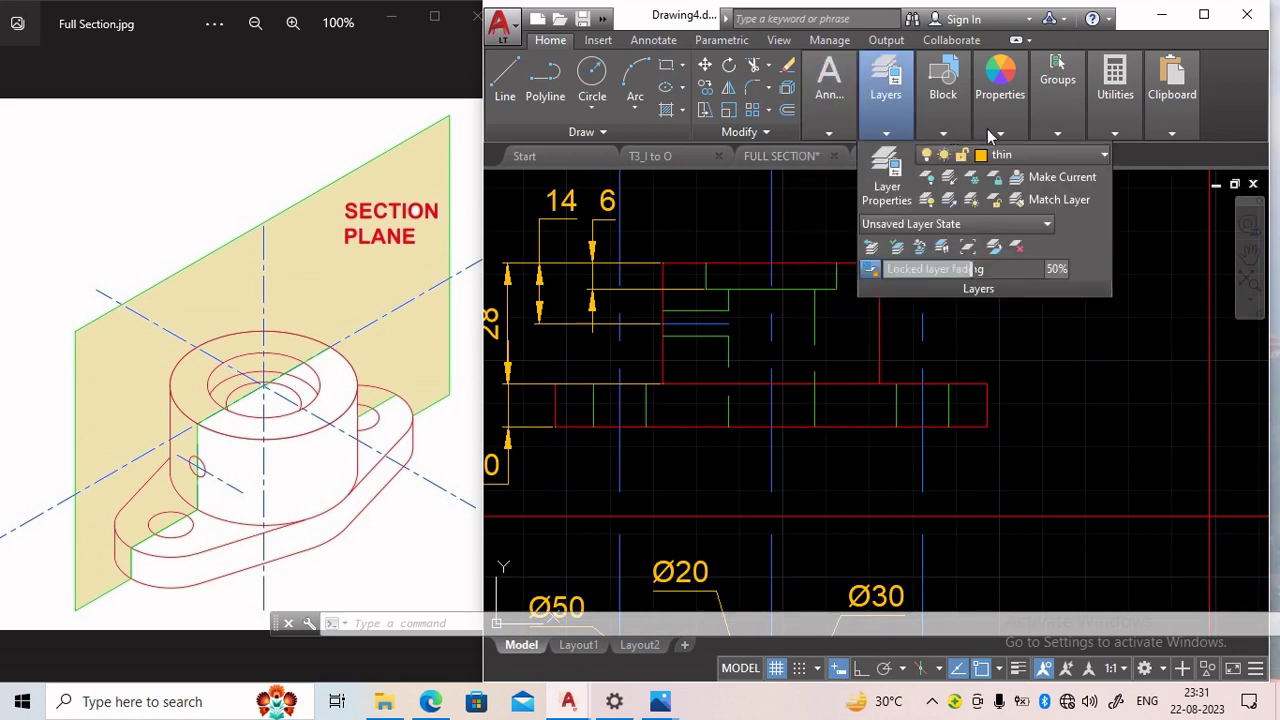
mouse_move(1000, 110)
click(1000, 175)
click(1016, 178)
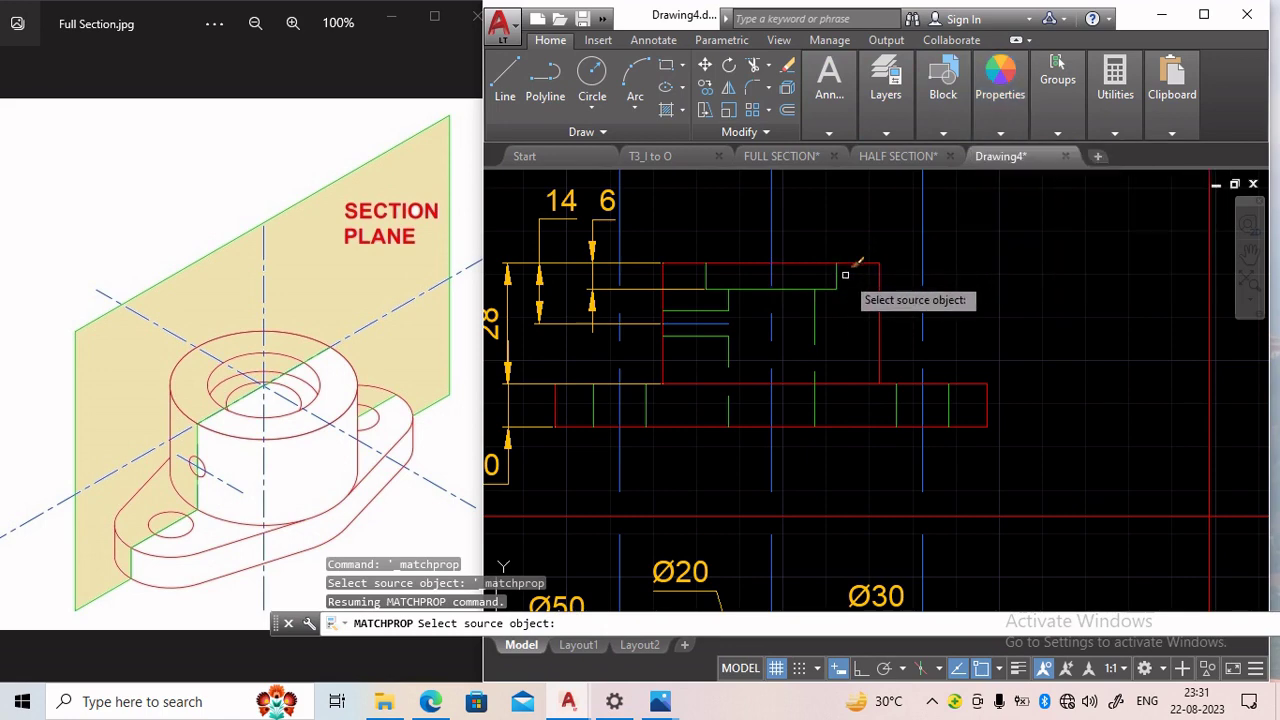
click(852, 264)
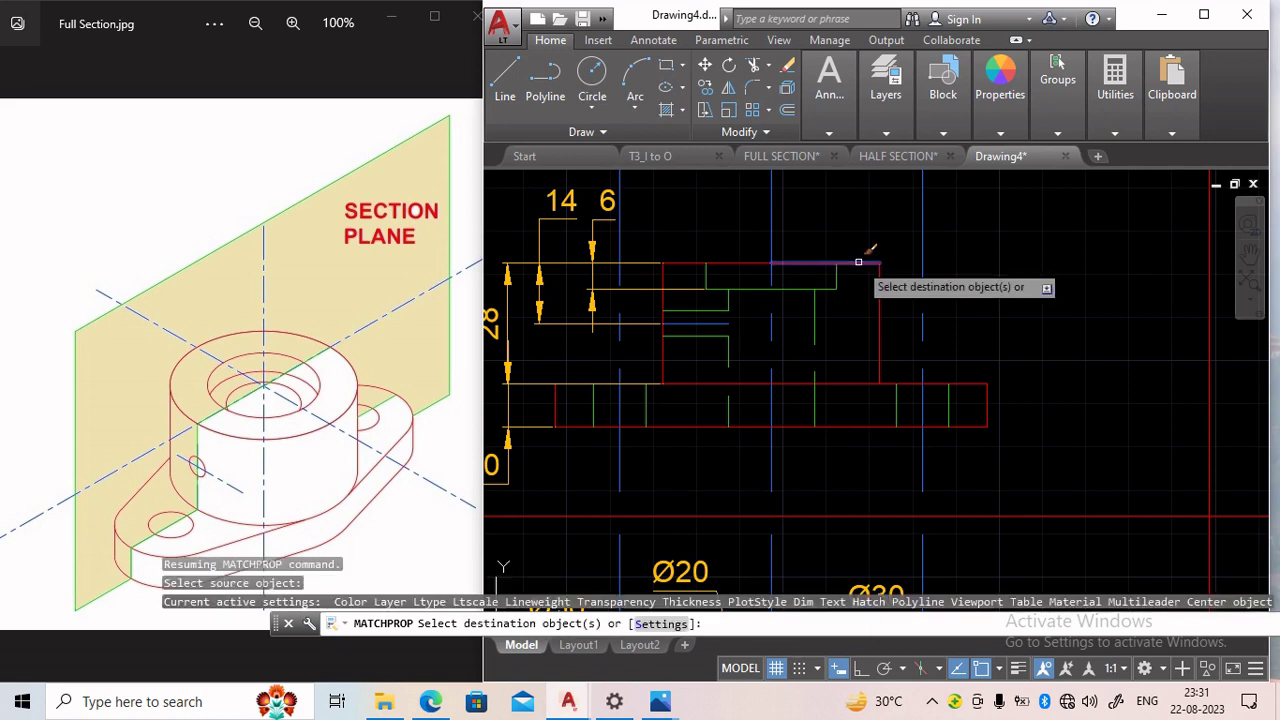
click(837, 282)
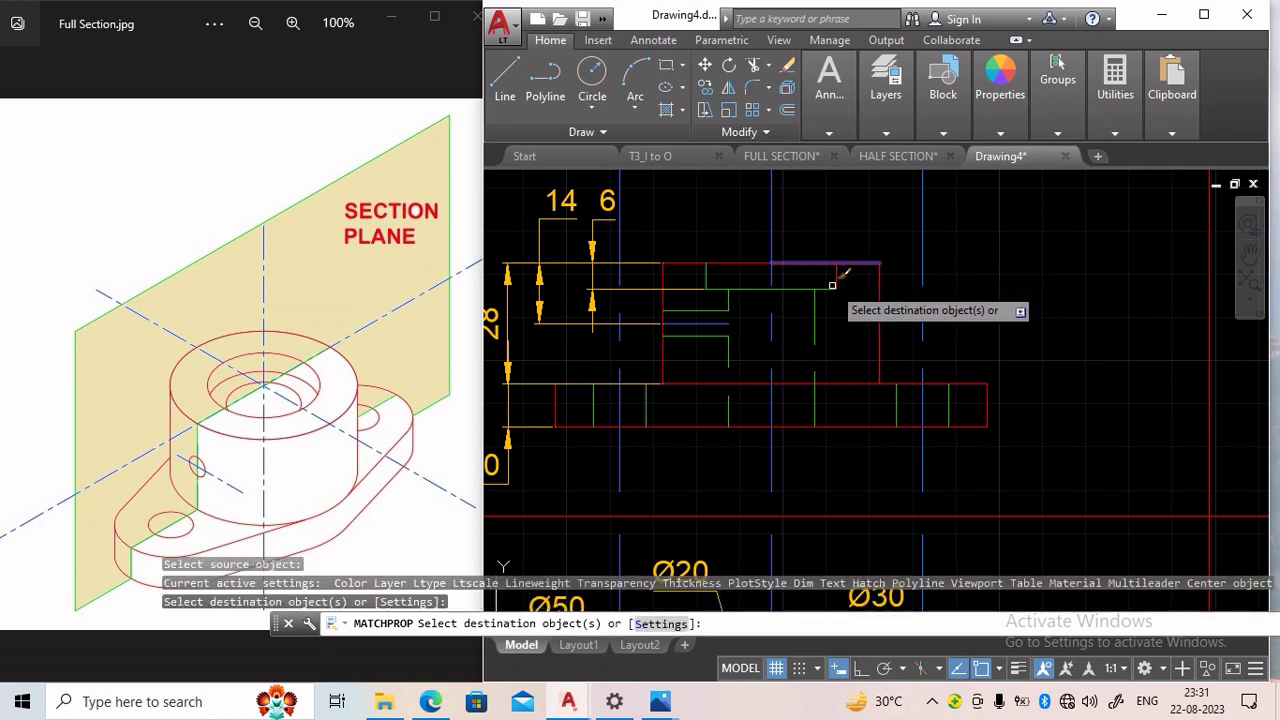
click(826, 288)
click(813, 316)
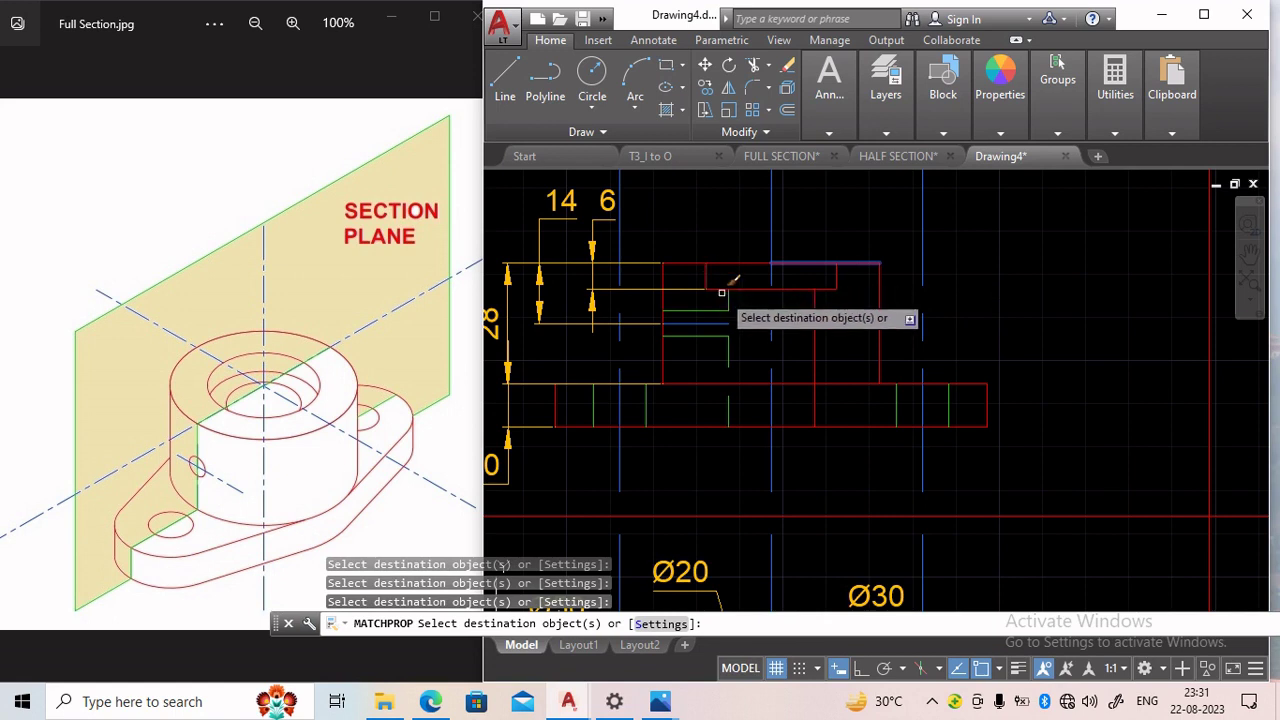
Step: Match the front view's cross-hole lines, the bore's left-hand line and the flange-hole lines to the visible outline's properties
click(718, 311)
click(720, 337)
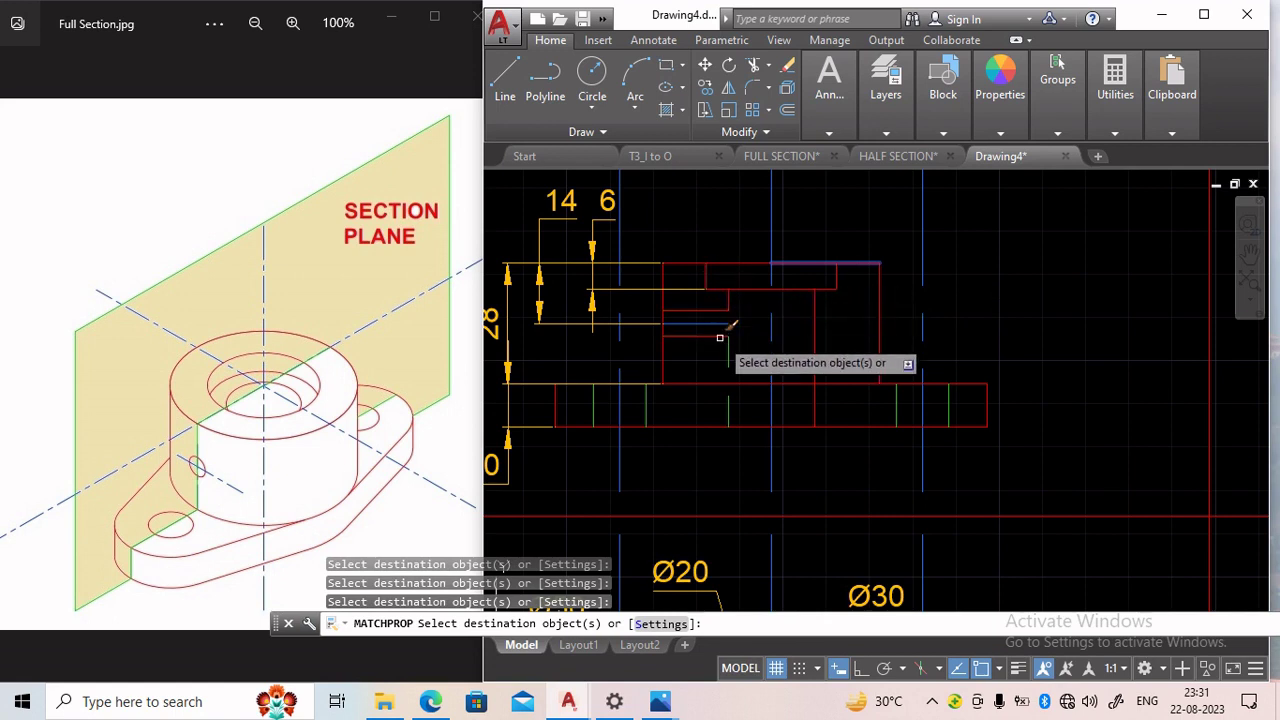
click(728, 355)
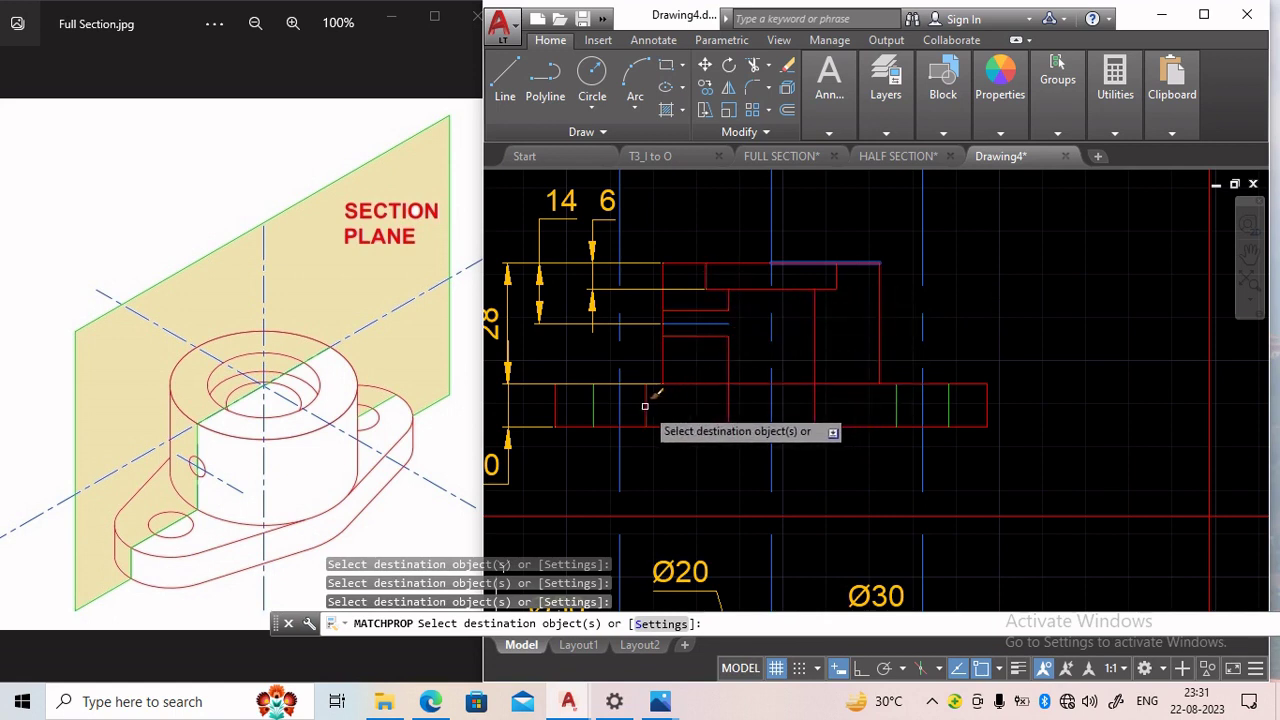
click(593, 402)
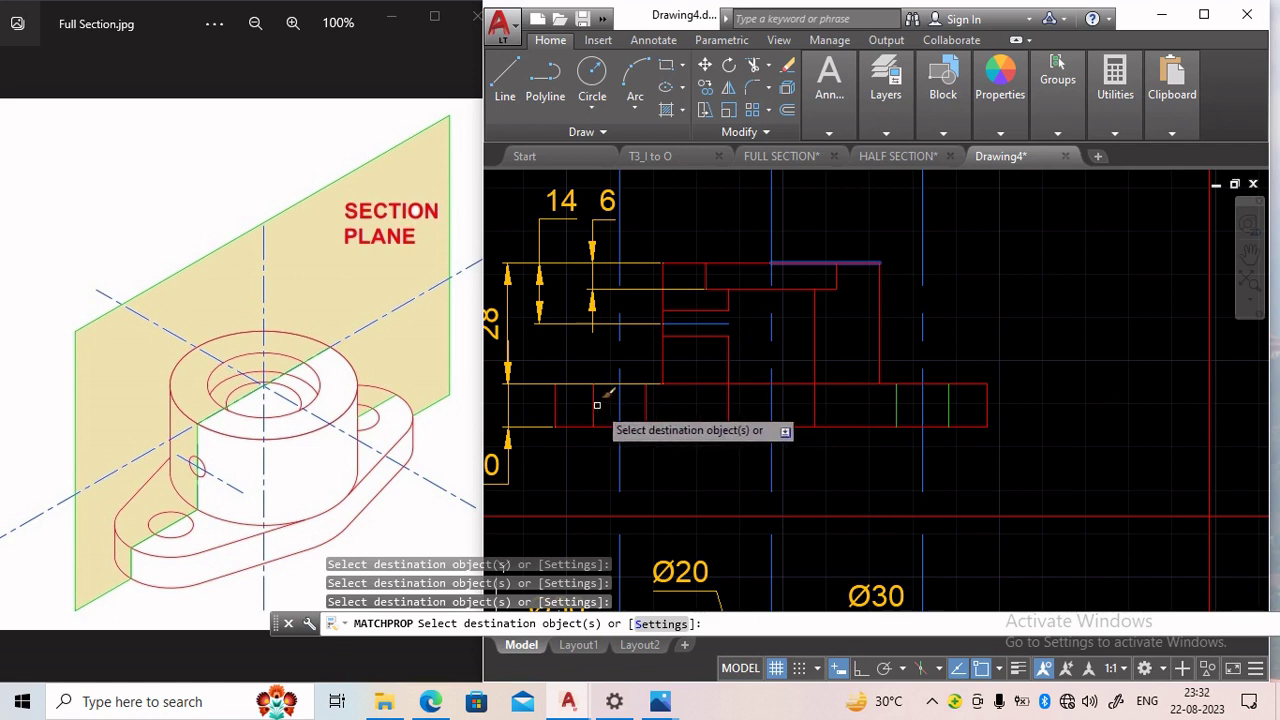
click(897, 405)
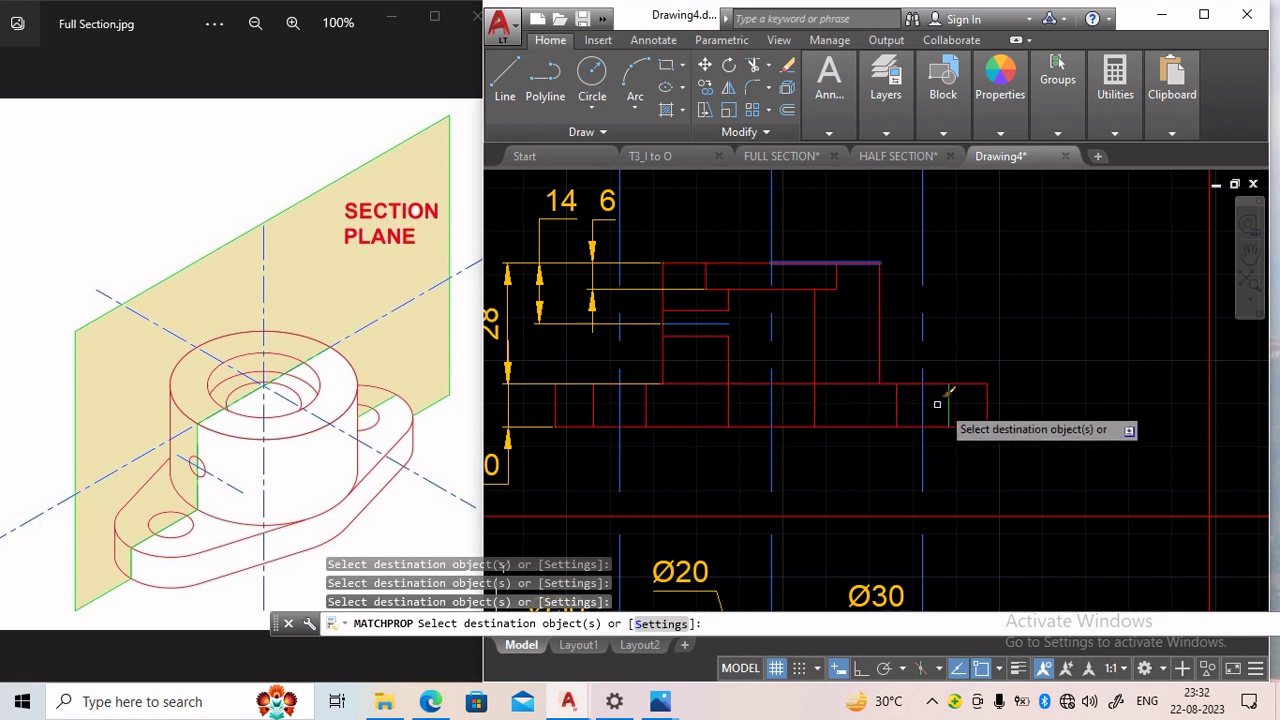
click(948, 404)
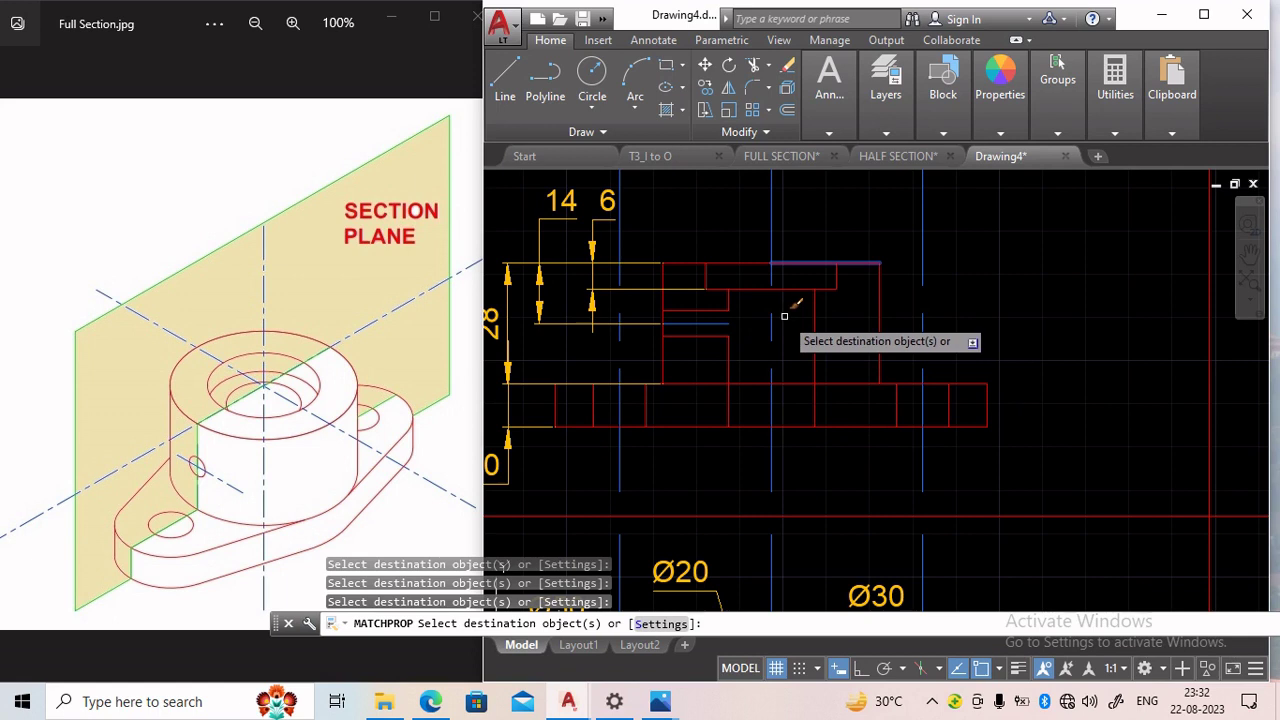
key(Escape)
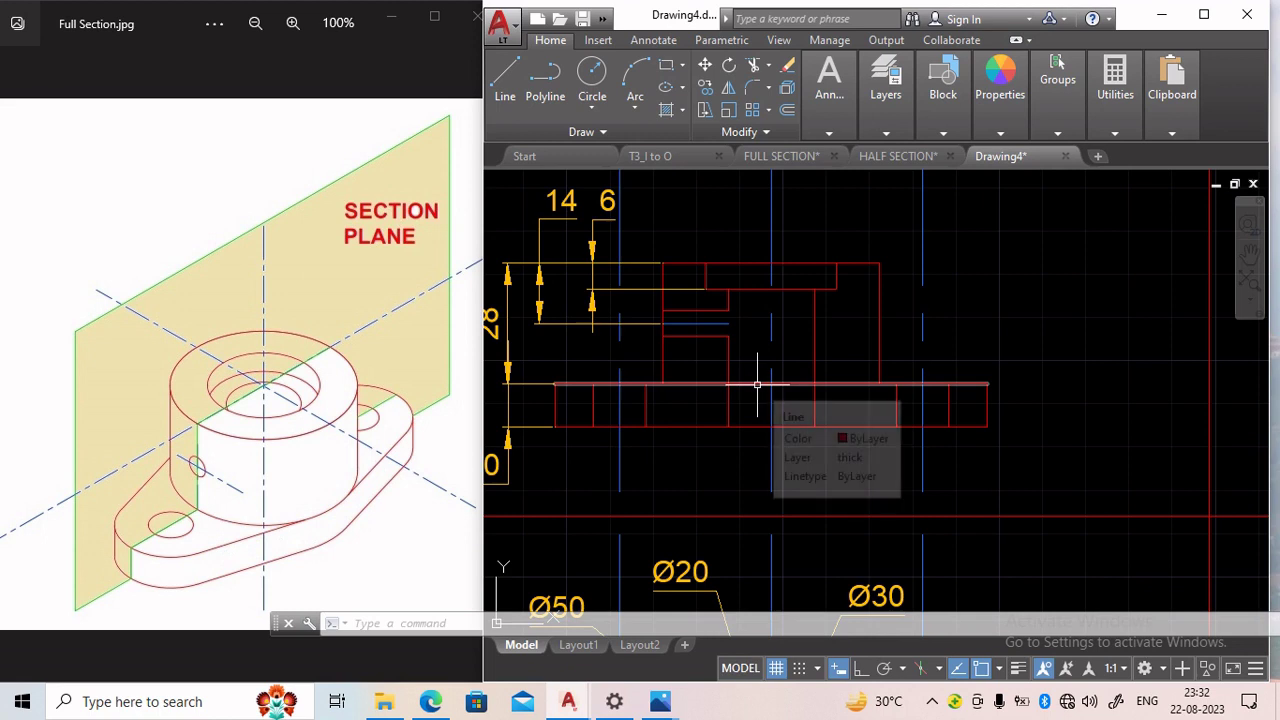
Step: Trim the flange's top line between the two outer sides of the boss in the front view
click(752, 66)
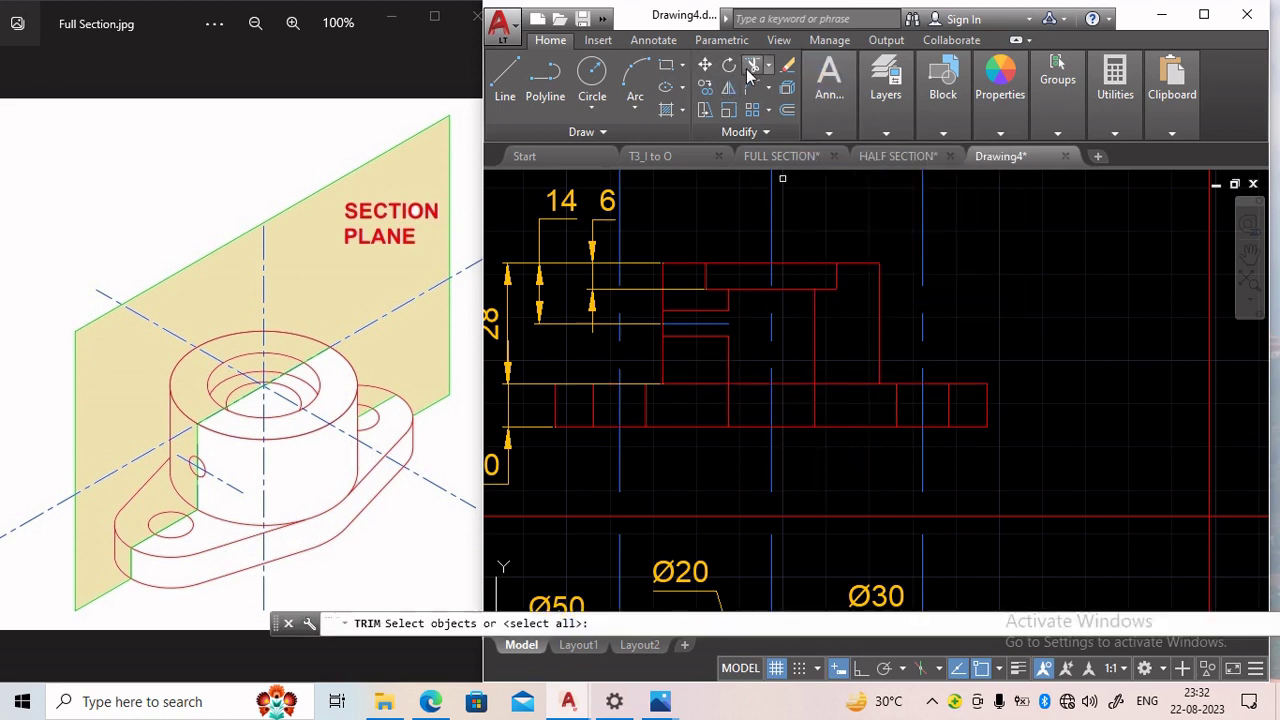
key(Return)
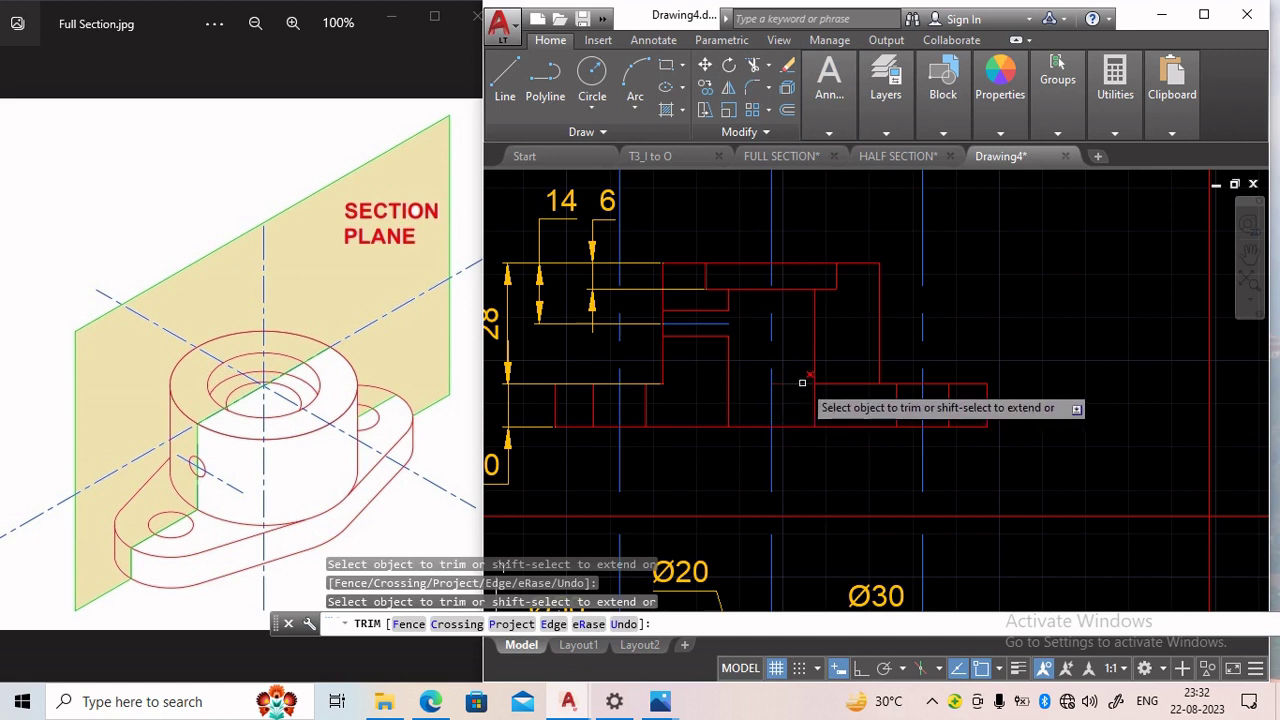
click(838, 383)
key(Return)
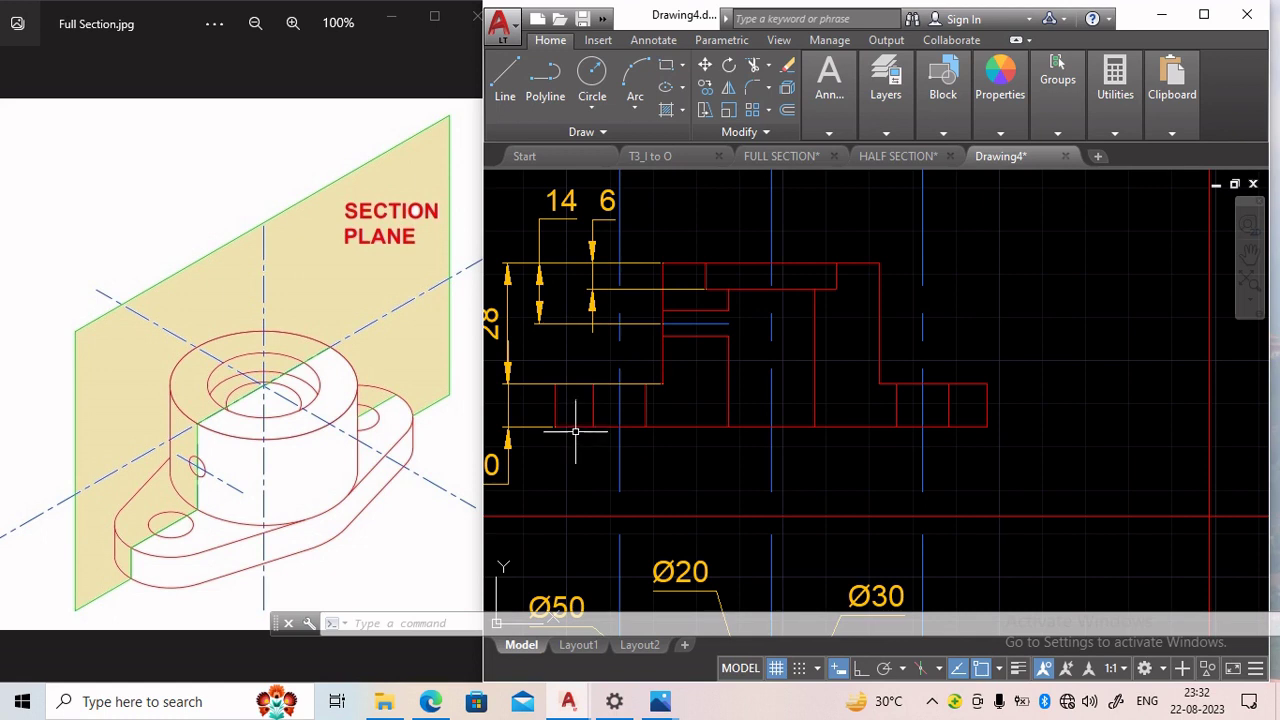
Step: Hatch the front view's solid areas with ANSI31: above and below the cross hole, the right-hand wall and both flange ends
click(667, 112)
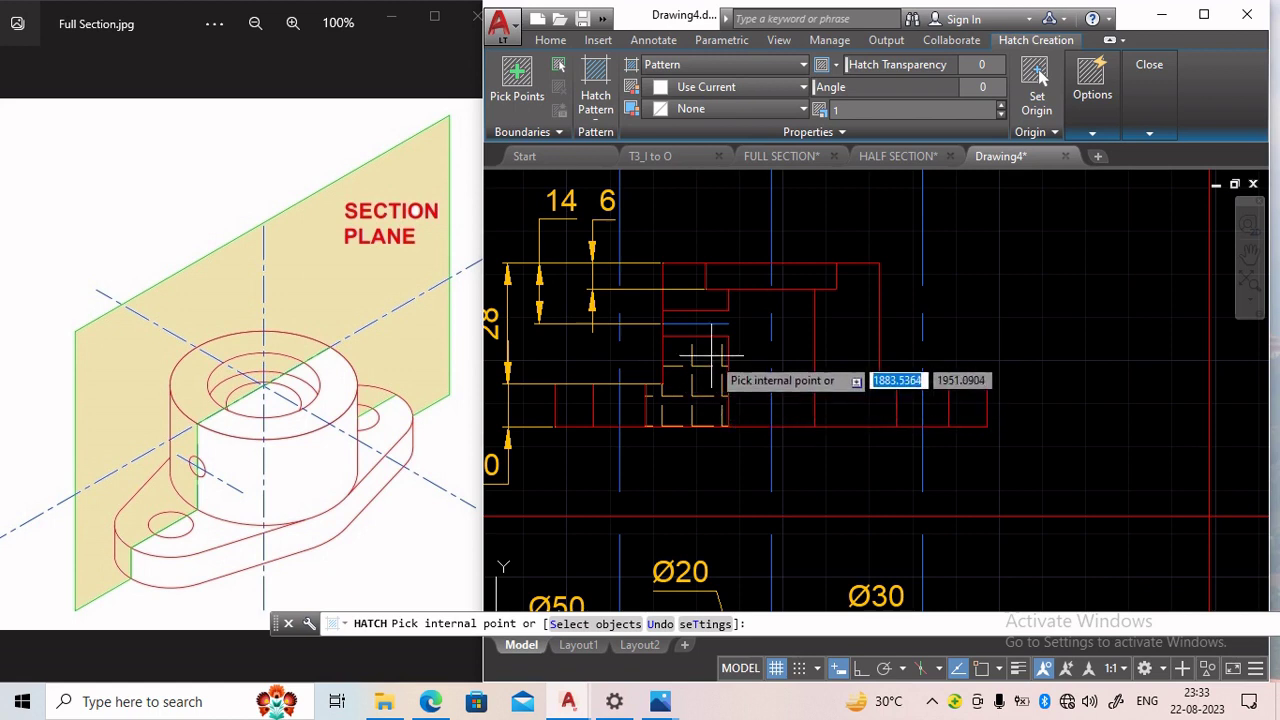
click(592, 82)
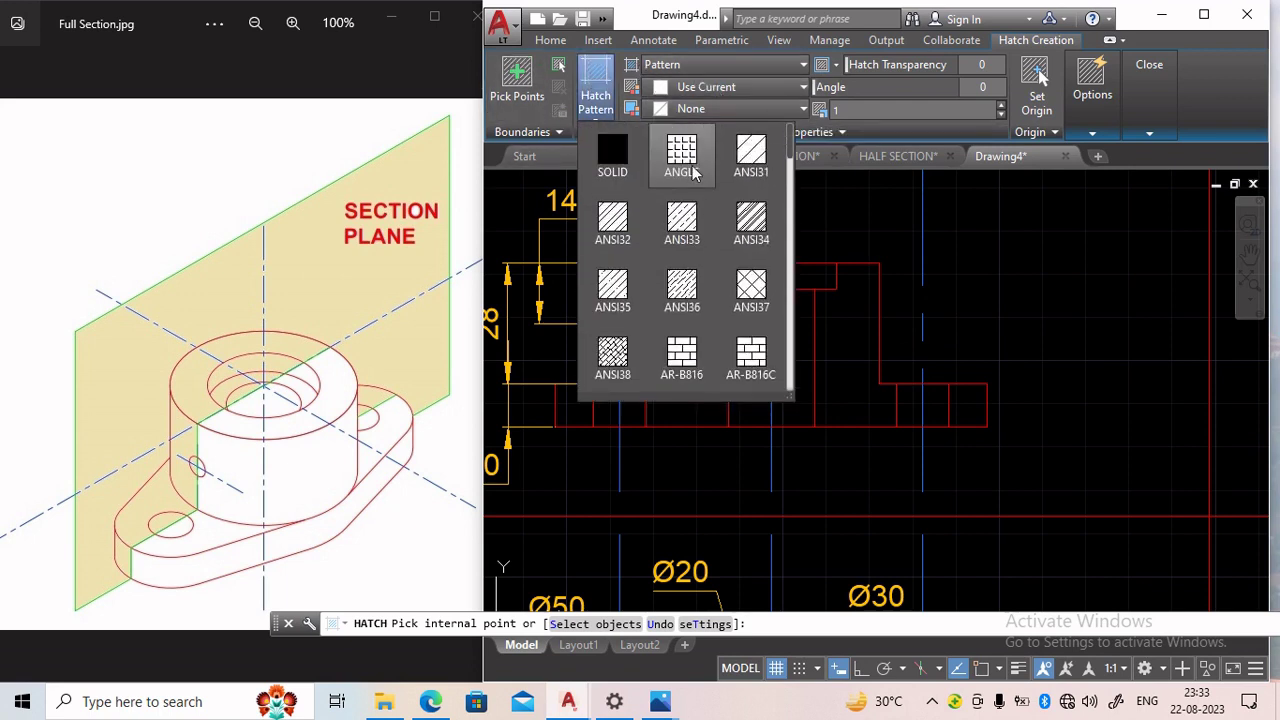
click(762, 160)
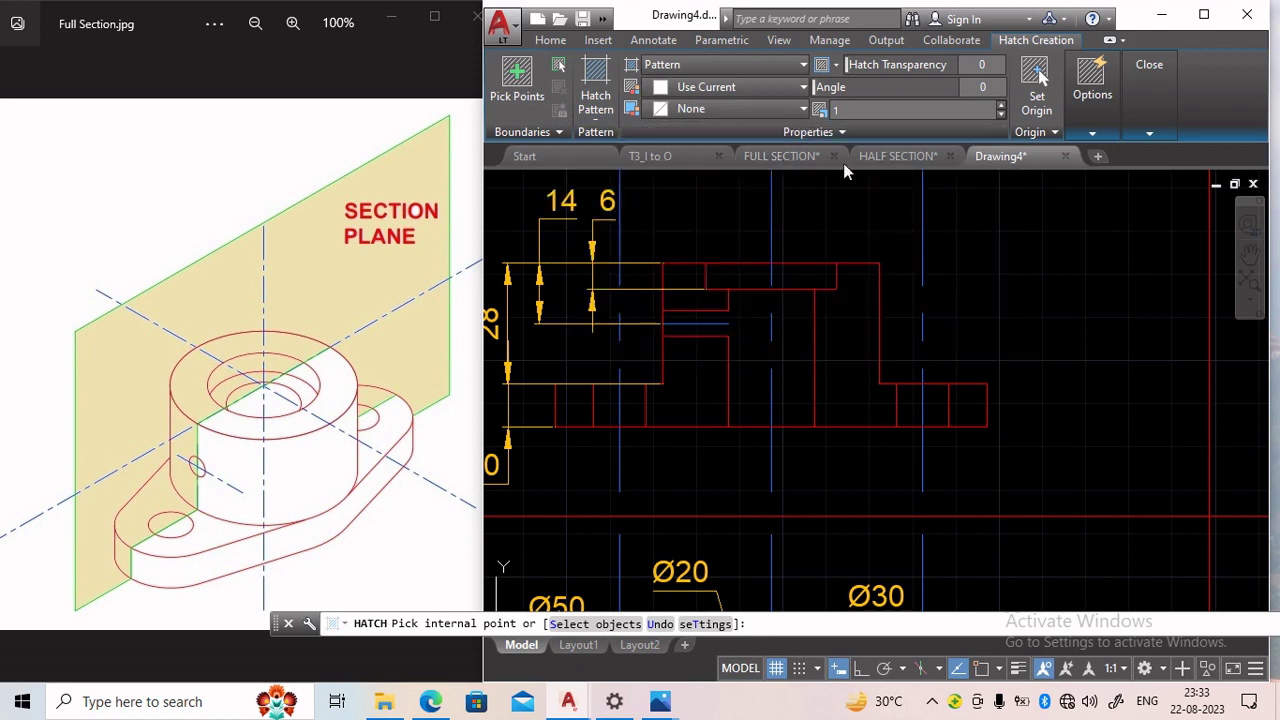
click(680, 297)
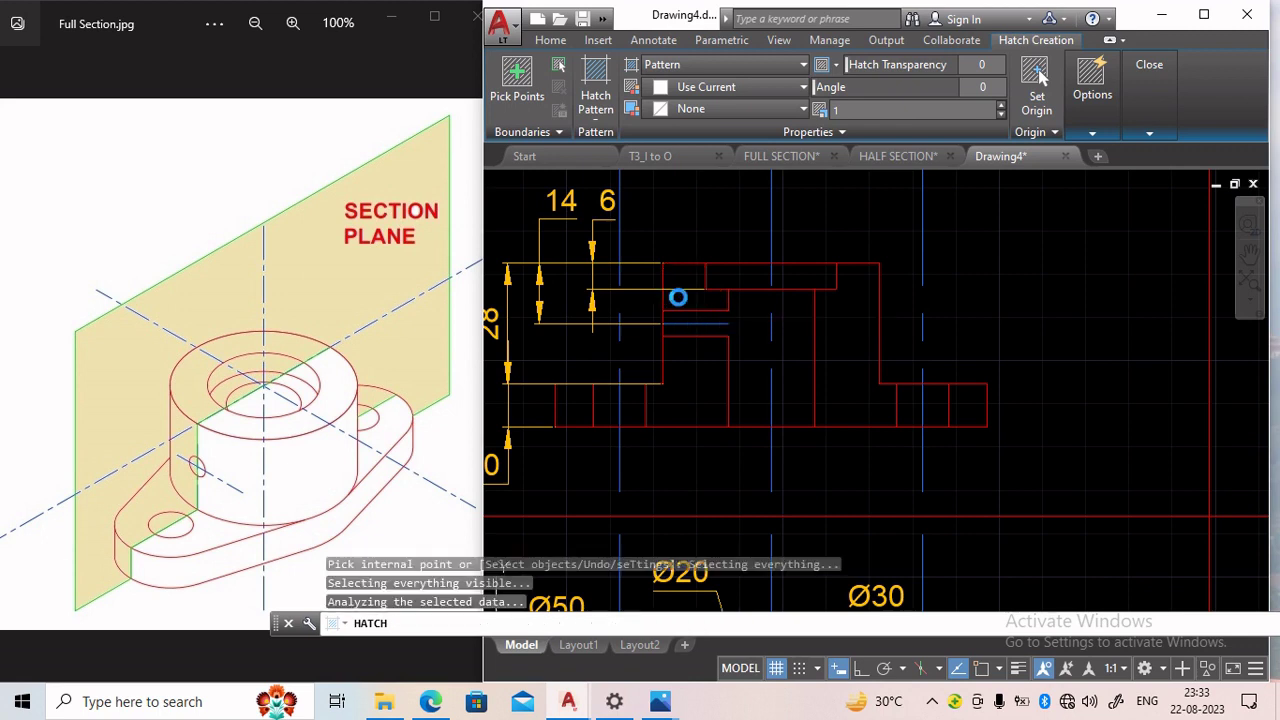
click(687, 374)
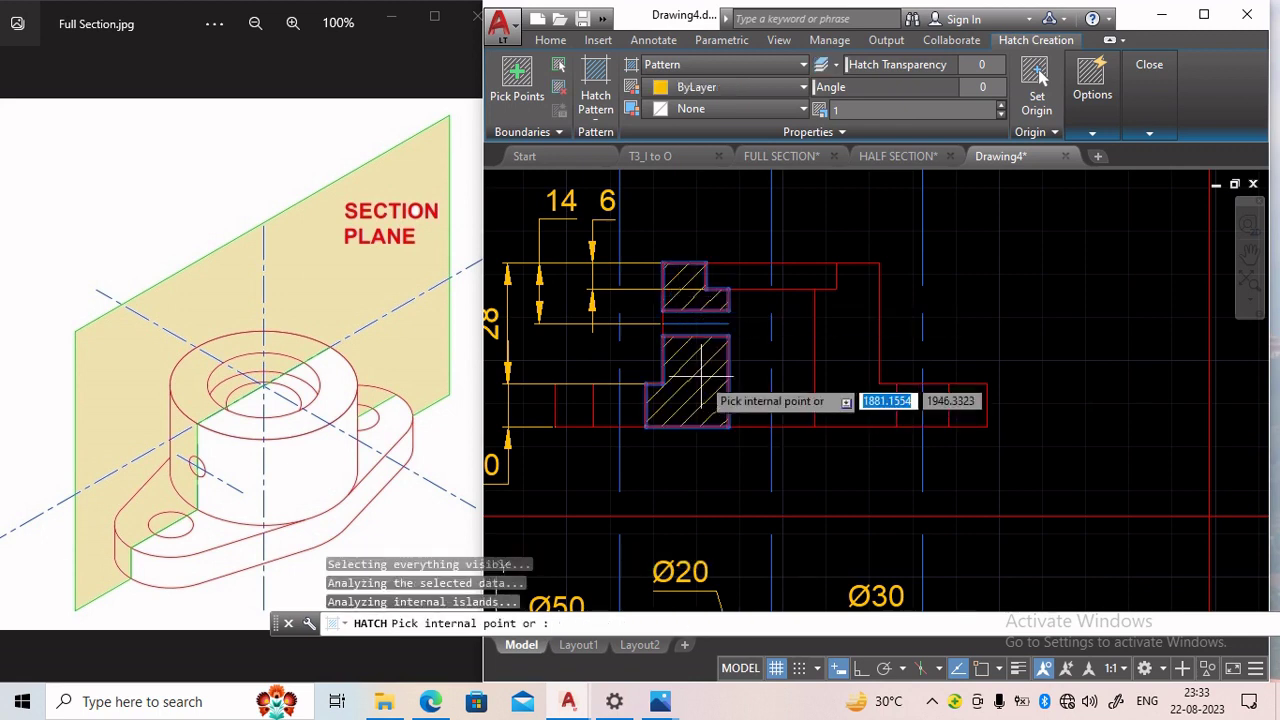
click(866, 344)
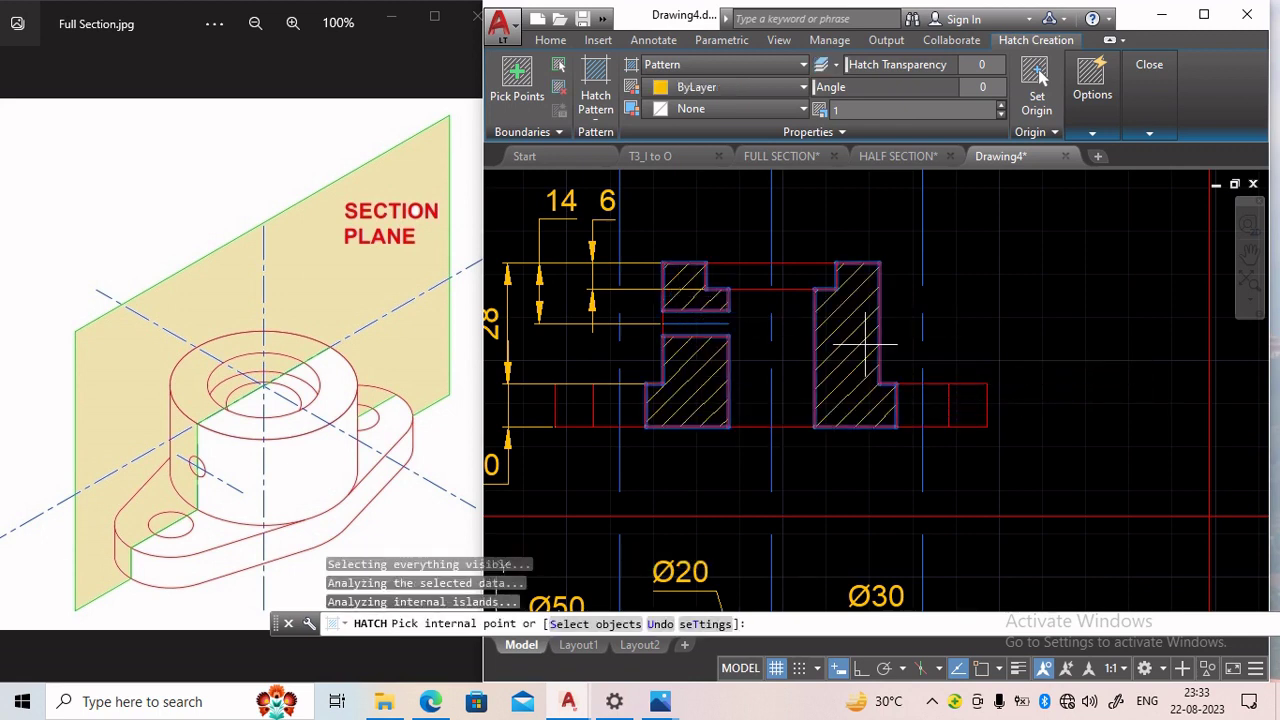
click(967, 405)
click(585, 410)
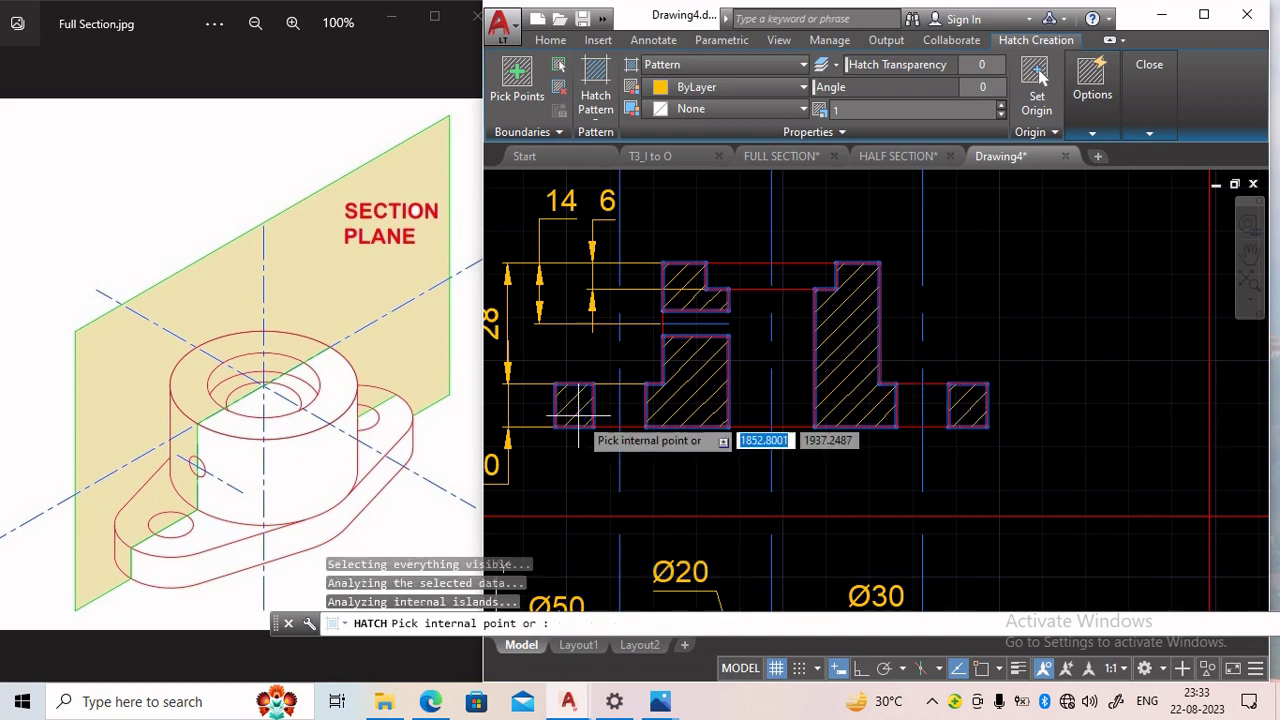
key(Escape)
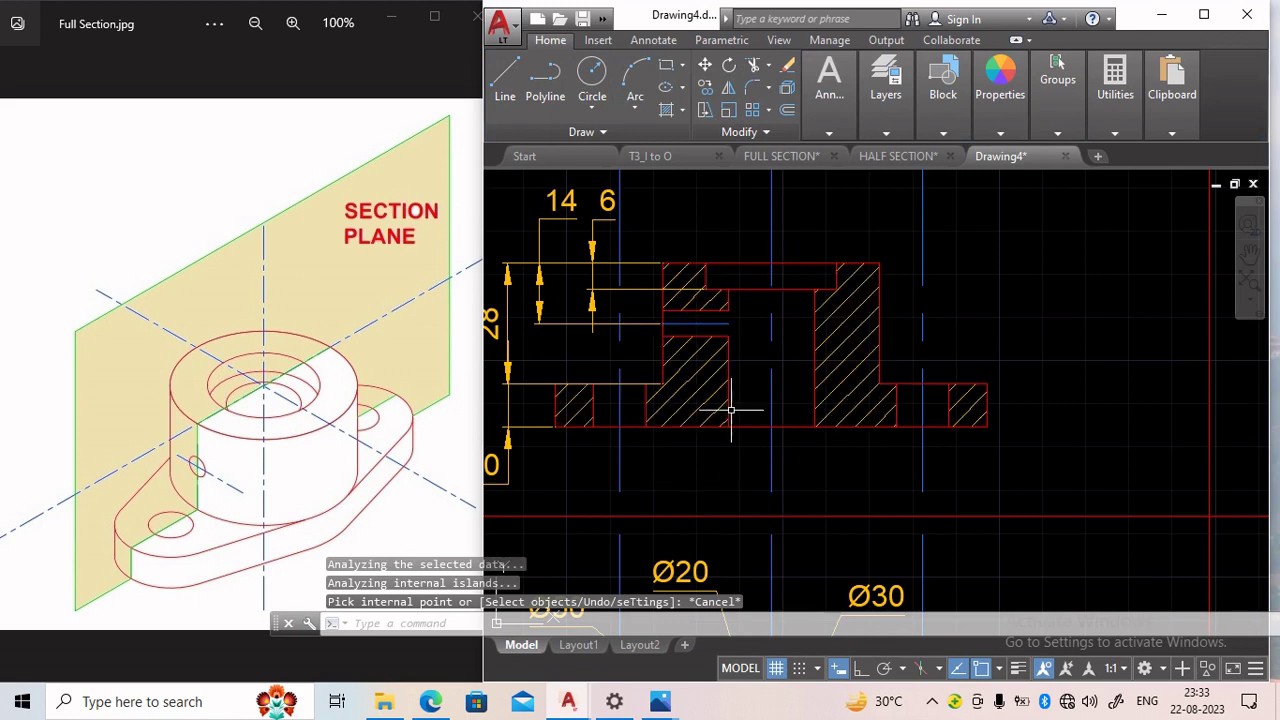
Step: Examine the hatched front view together with the top and side views against the section plane picture
mouse_move(720, 459)
middle_down()
mouse_move(712, 433)
mouse_move(760, 315)
middle_up()
scroll(766, 340, down, 2)
middle_drag(766, 454, 749, 370)
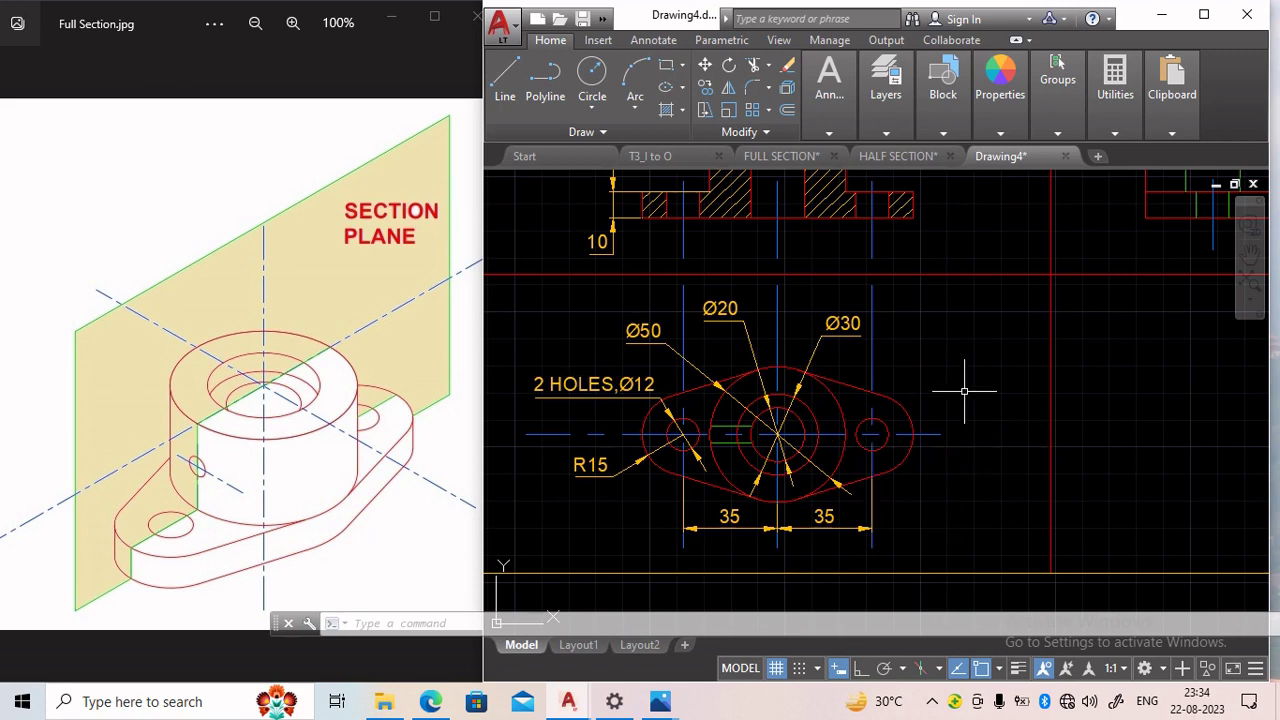
scroll(974, 383, down, 2)
middle_drag(1074, 337, 1001, 422)
scroll(1006, 364, up, 4)
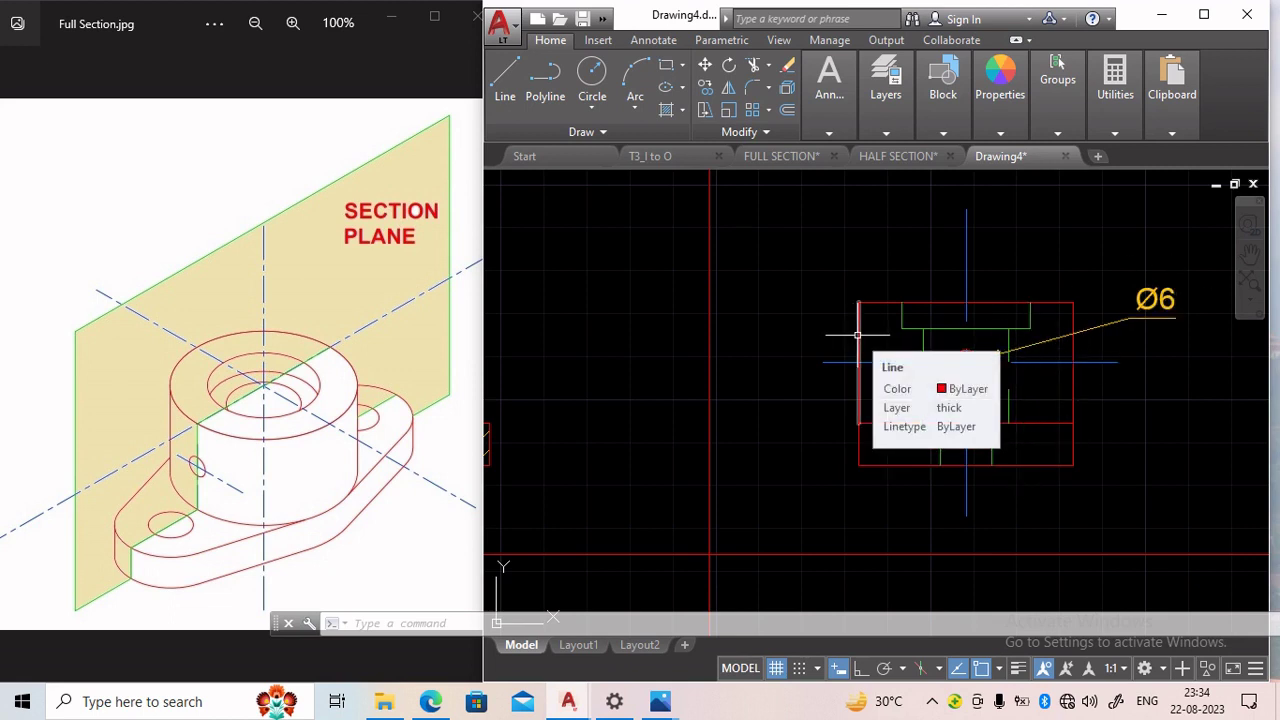
scroll(857, 335, down, 5)
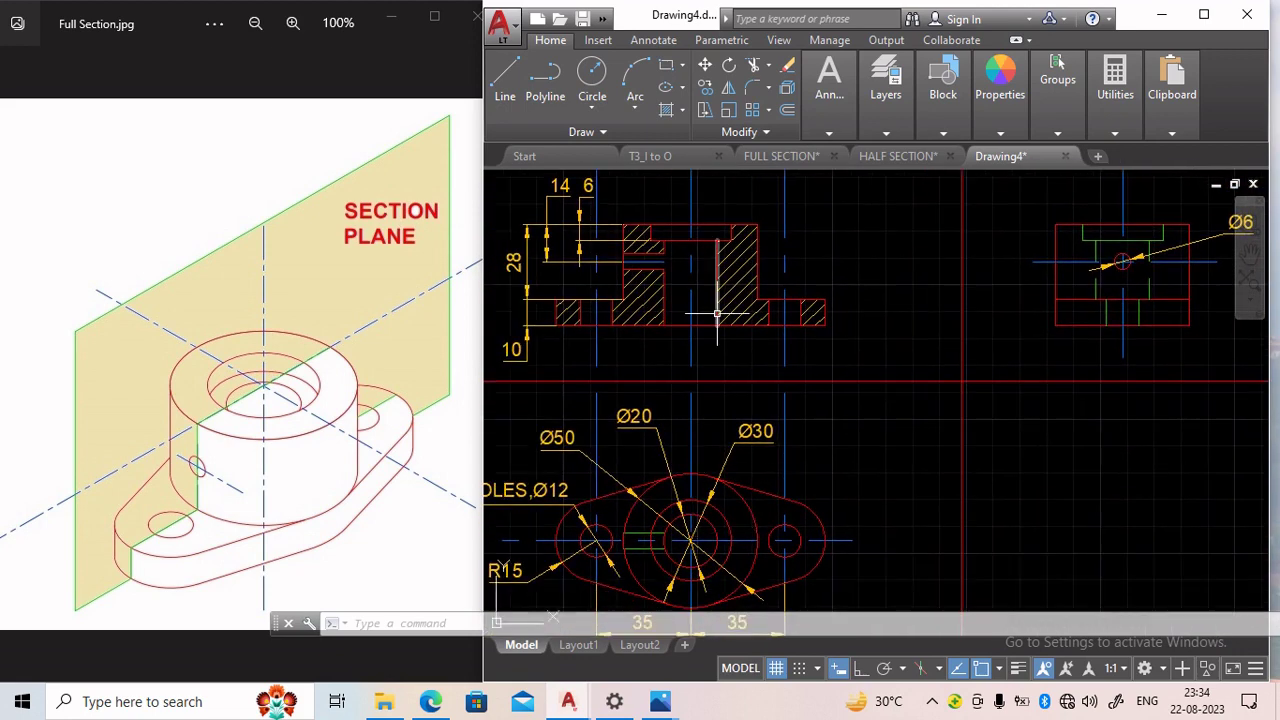
scroll(657, 329, down, 3)
middle_drag(645, 345, 720, 347)
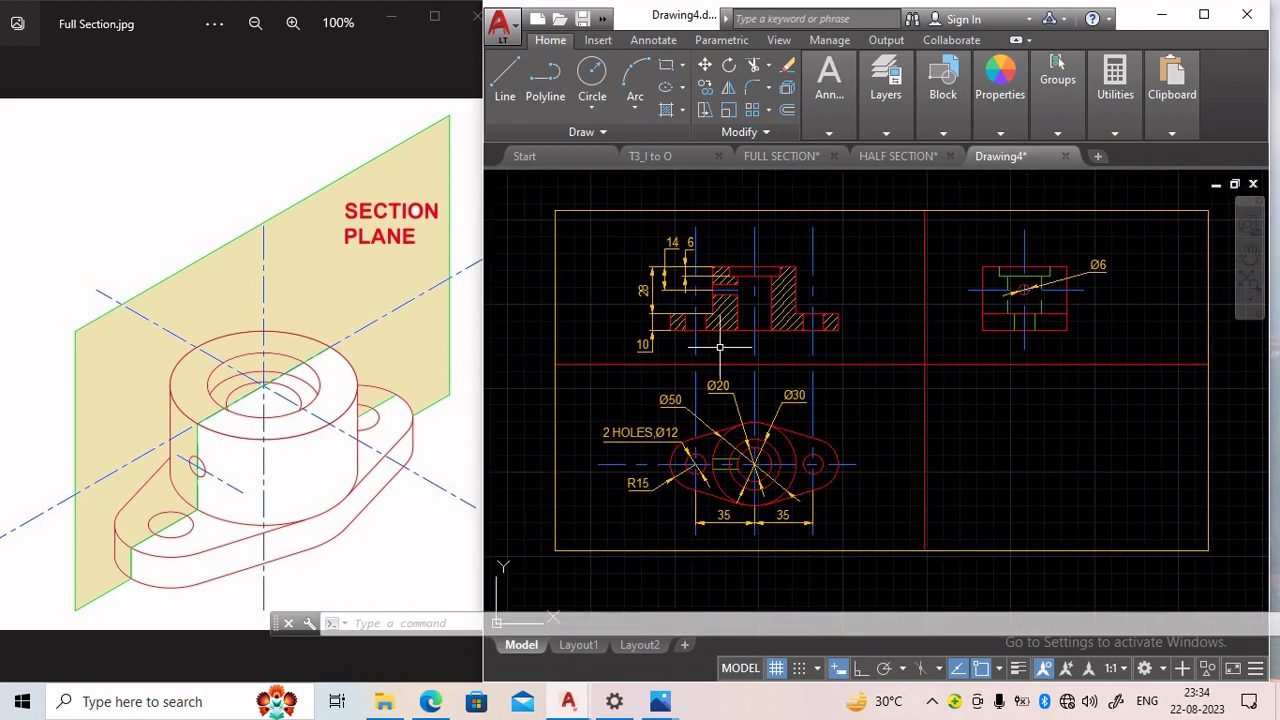
scroll(719, 347, up, 2)
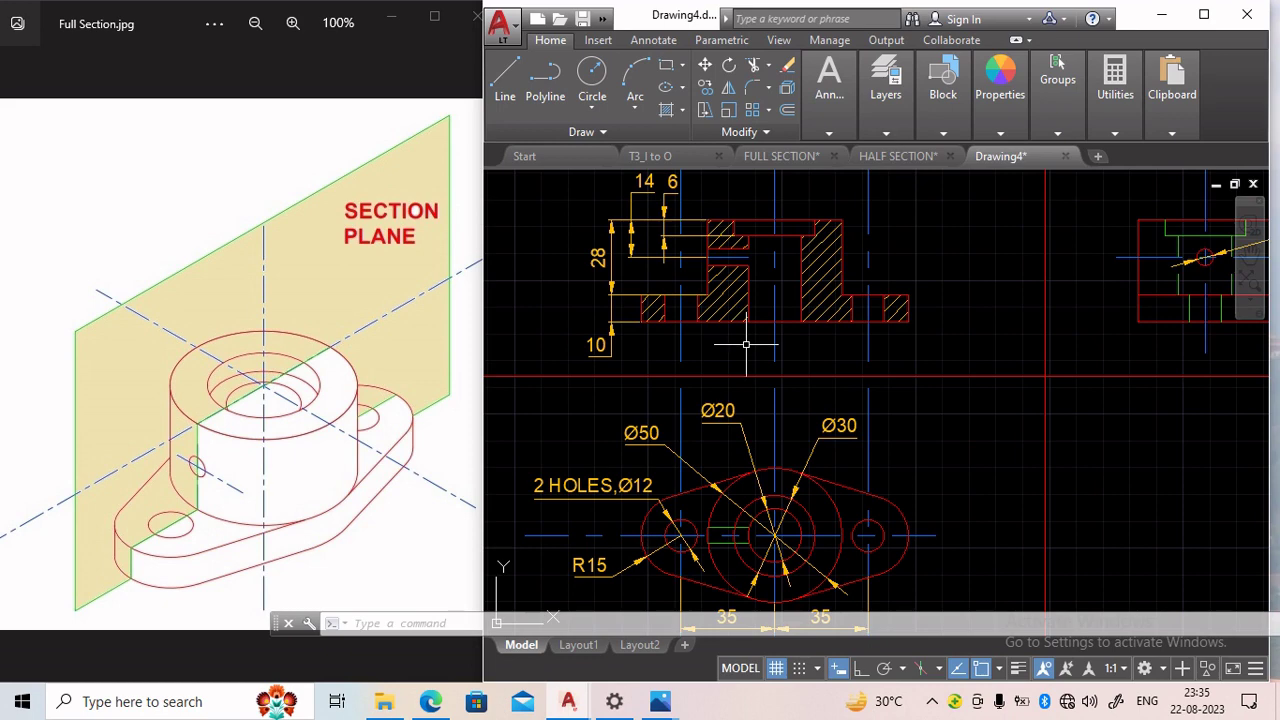
scroll(746, 343, down, 2)
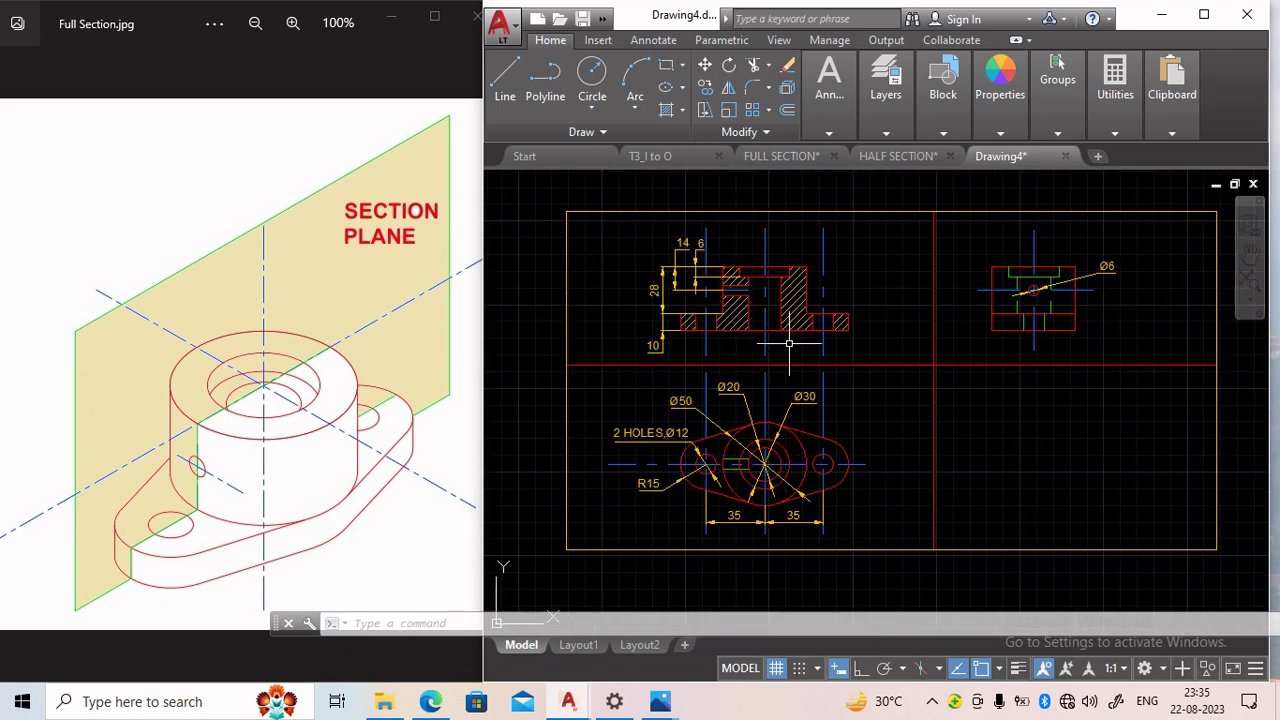
scroll(789, 343, up, 2)
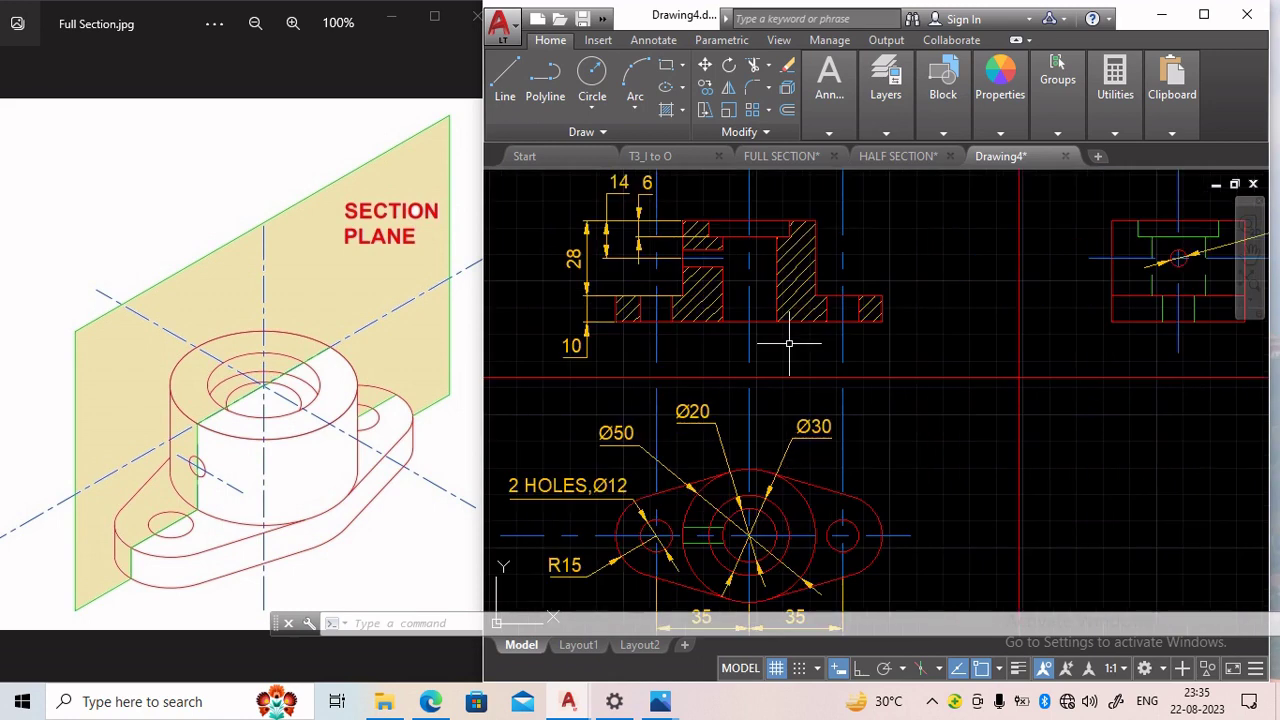